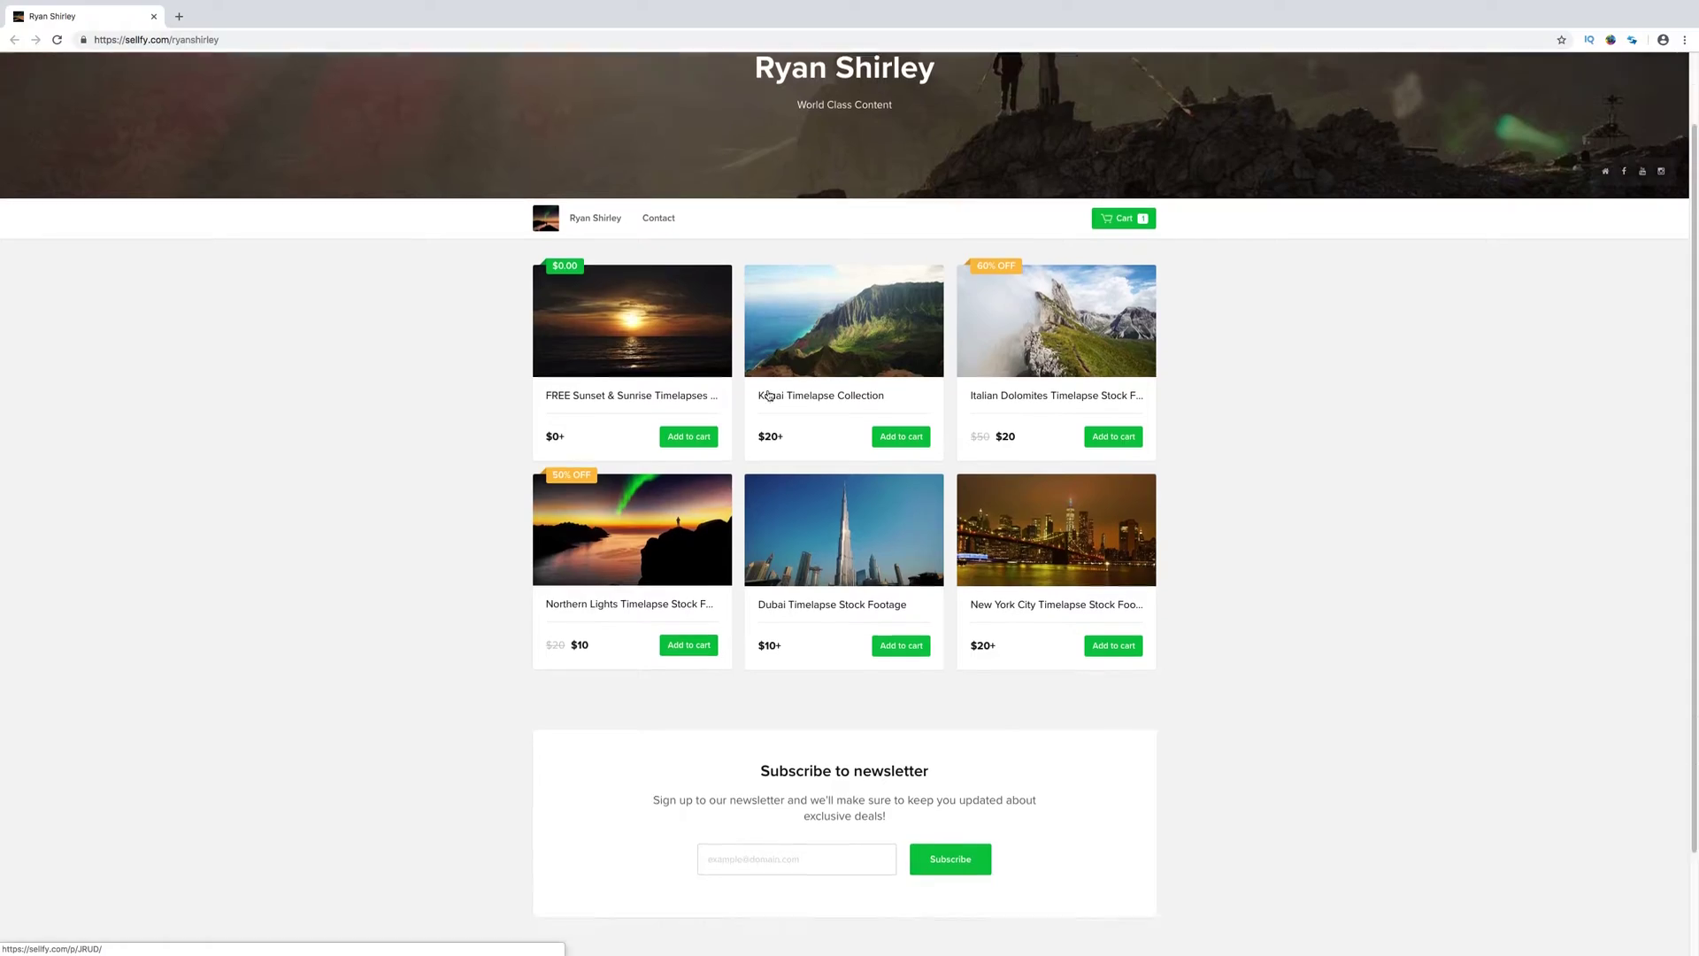
# Step: View the Italian Dolomites timelapse product page, then return to the store listing
pyautogui.scroll(2, 769, 396)
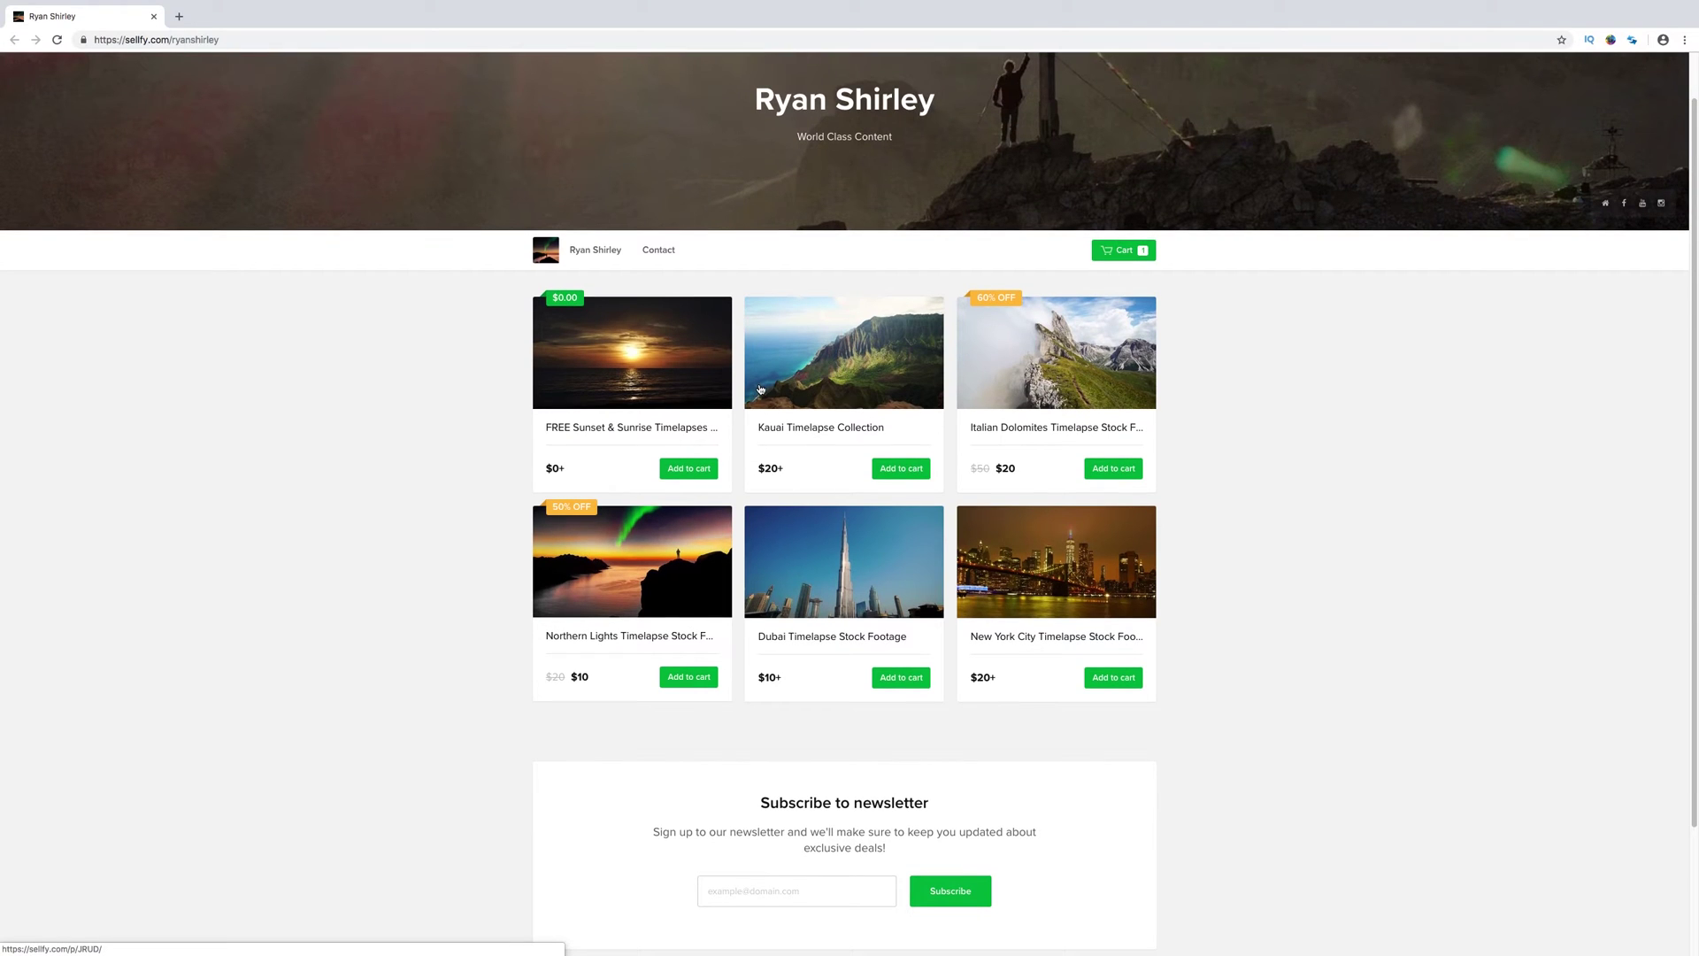
pyautogui.click(1054, 388)
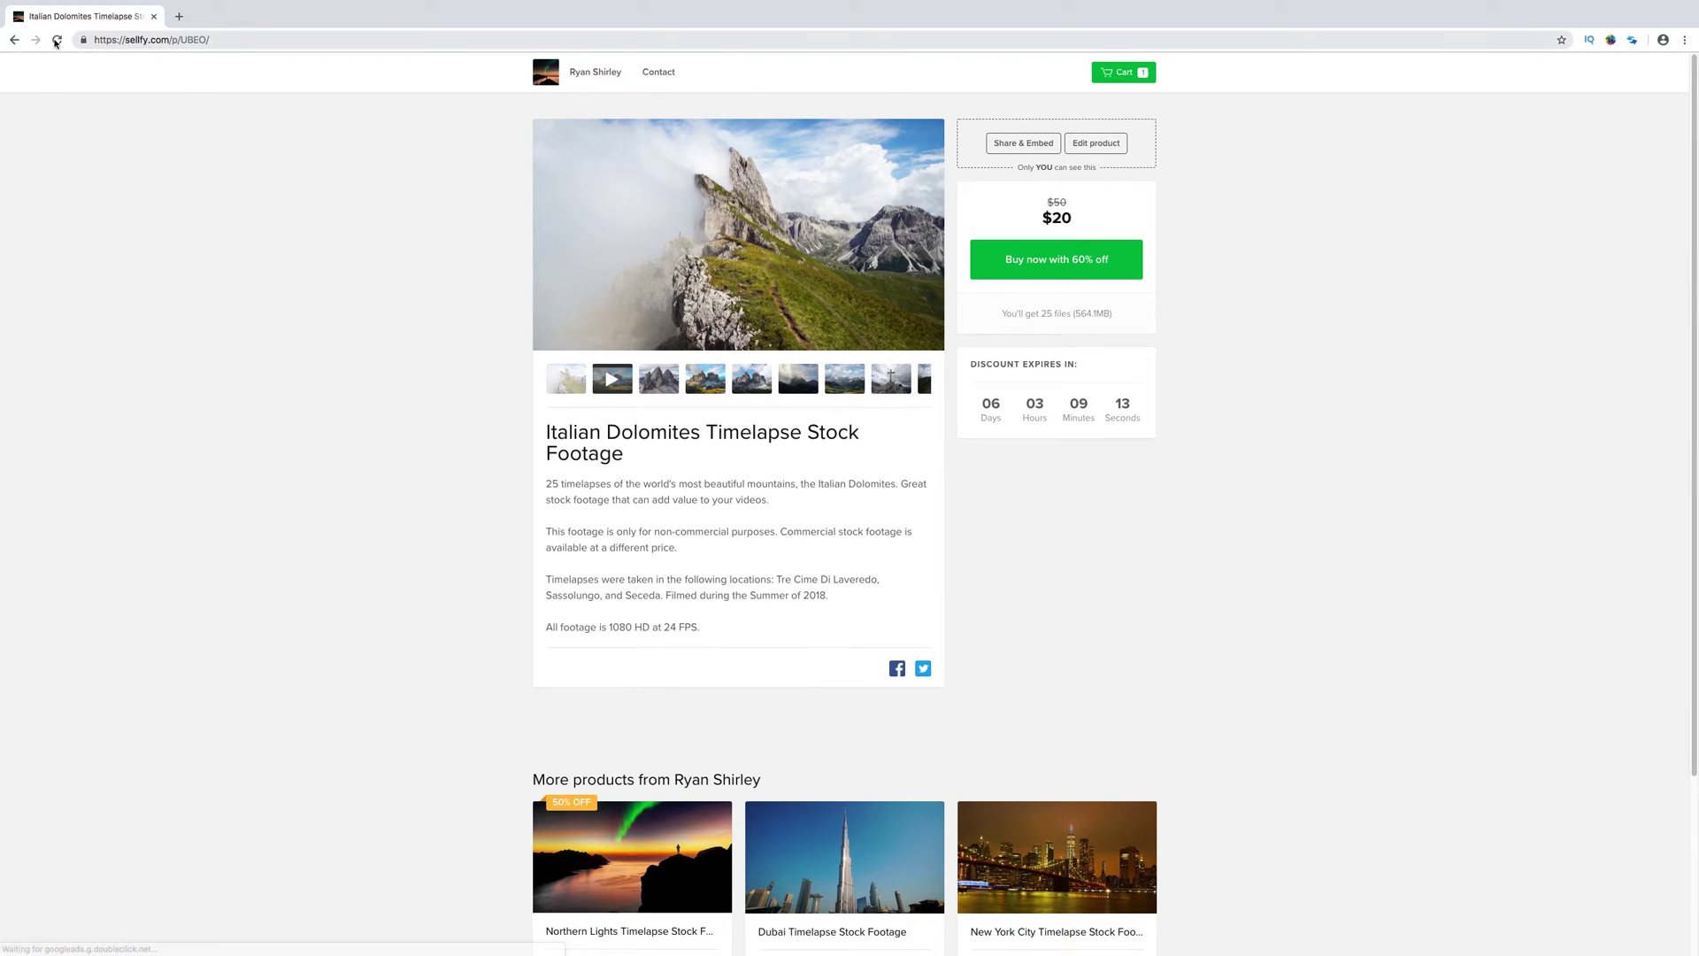
pyautogui.hotkey('alt', 'Left')
# Step: Browse the FREE Sunset & Sunrise product gallery through to the Santorini shot
pyautogui.click(640, 364)
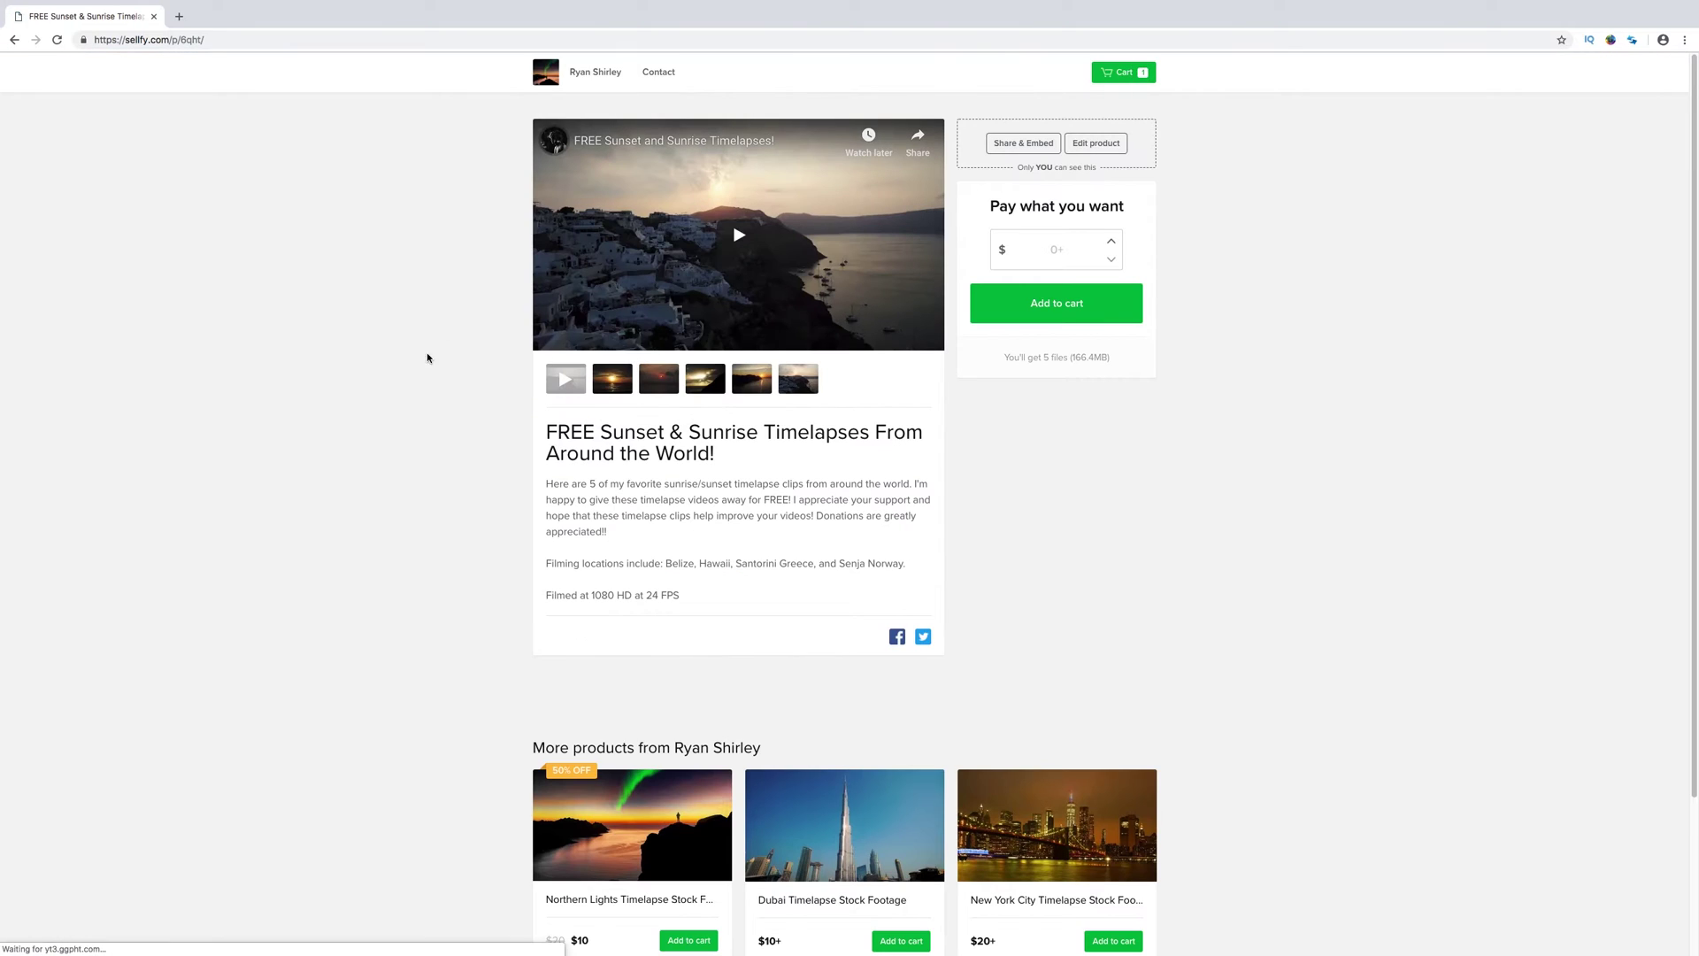
pyautogui.click(606, 378)
pyautogui.click(659, 379)
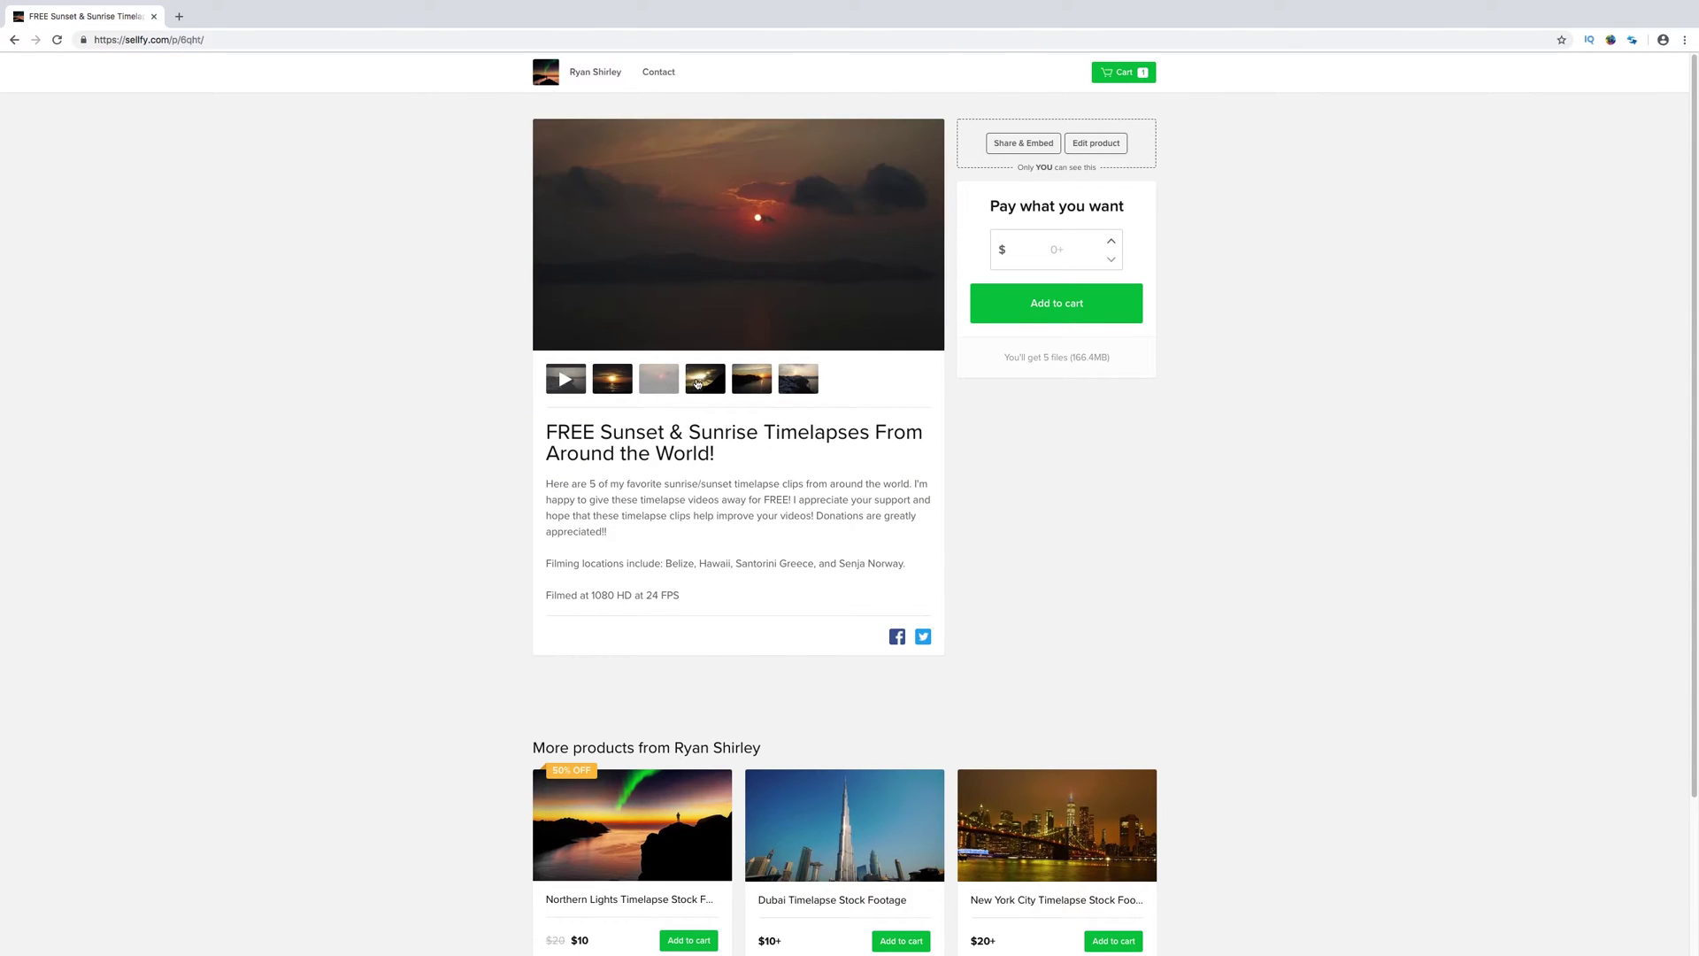
pyautogui.click(705, 379)
pyautogui.click(754, 381)
pyautogui.click(786, 381)
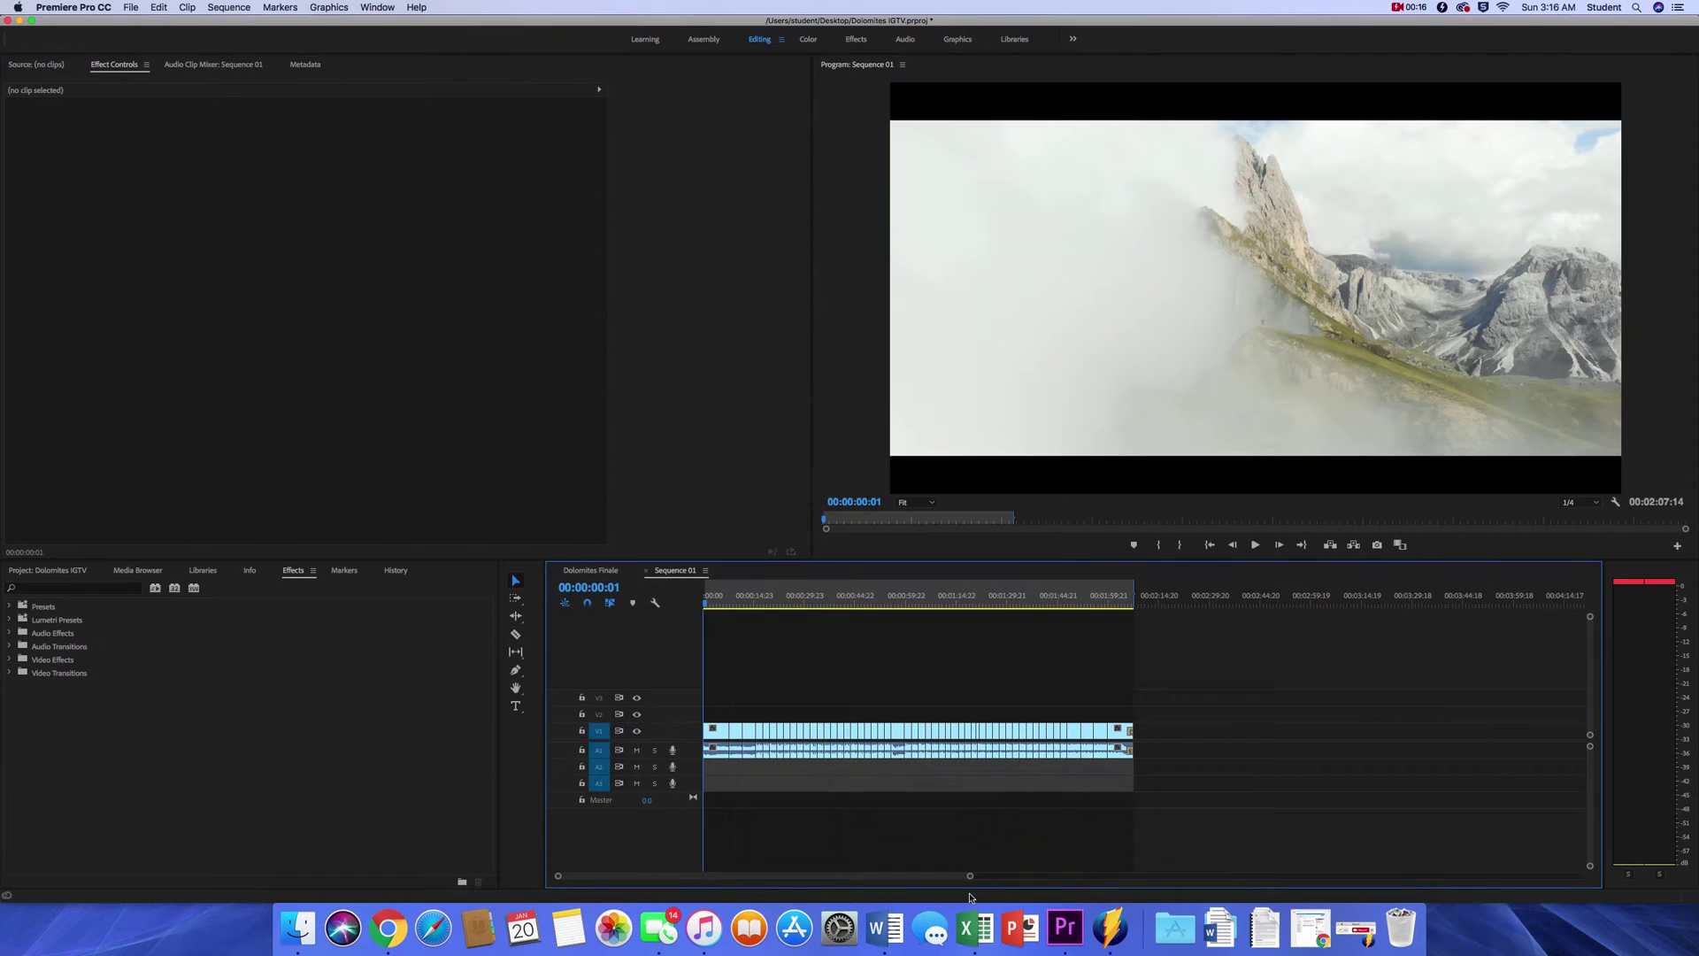
# Step: Play the Dolomites sequence, then nest all its video and audio clips as Nested Sequence 01
pyautogui.click(1254, 545)
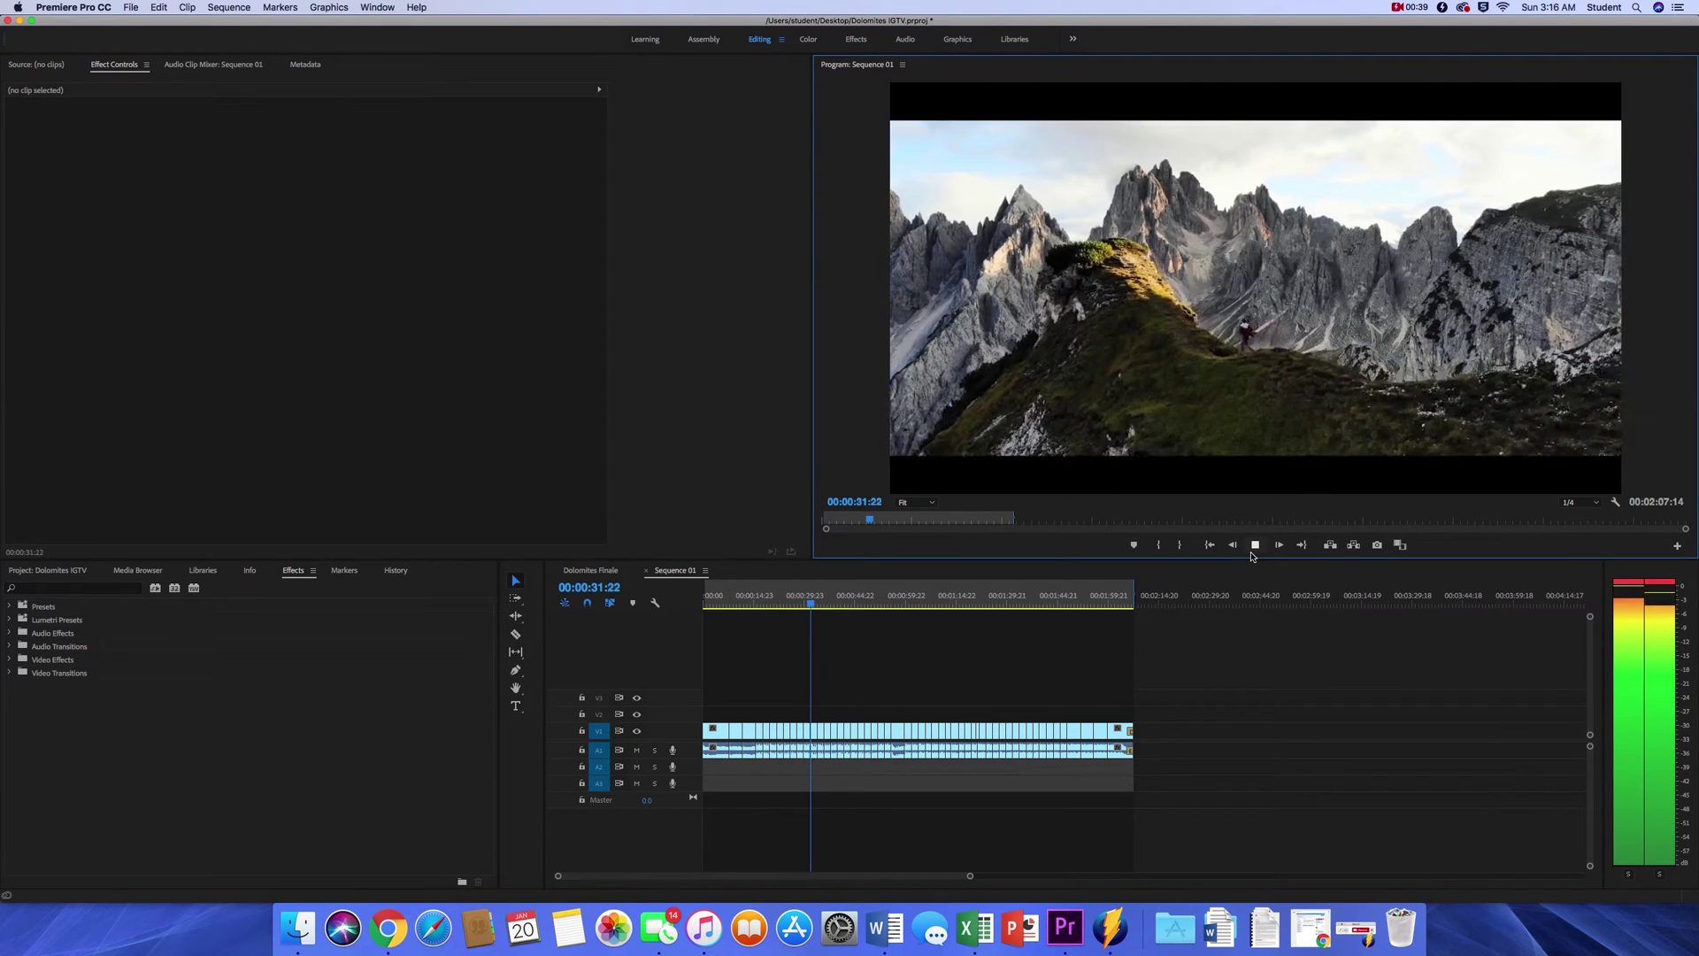
pyautogui.click(1253, 554)
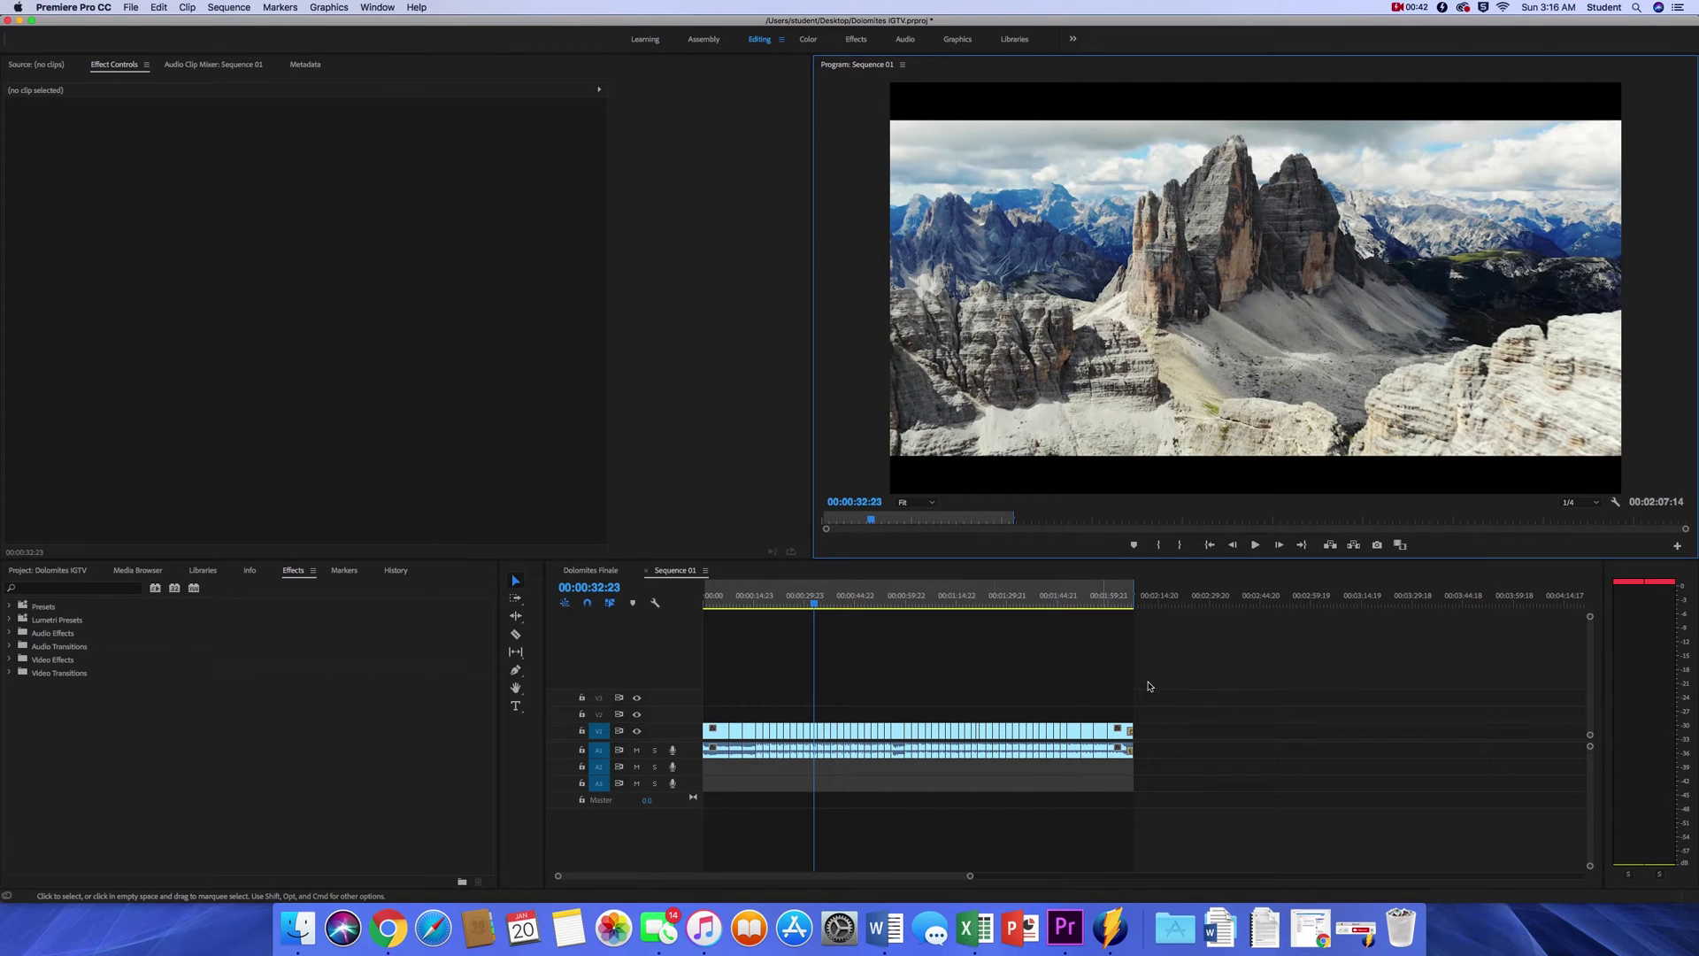
pyautogui.click(1201, 687)
pyautogui.moveTo(1203, 680); pyautogui.dragTo(705, 829)
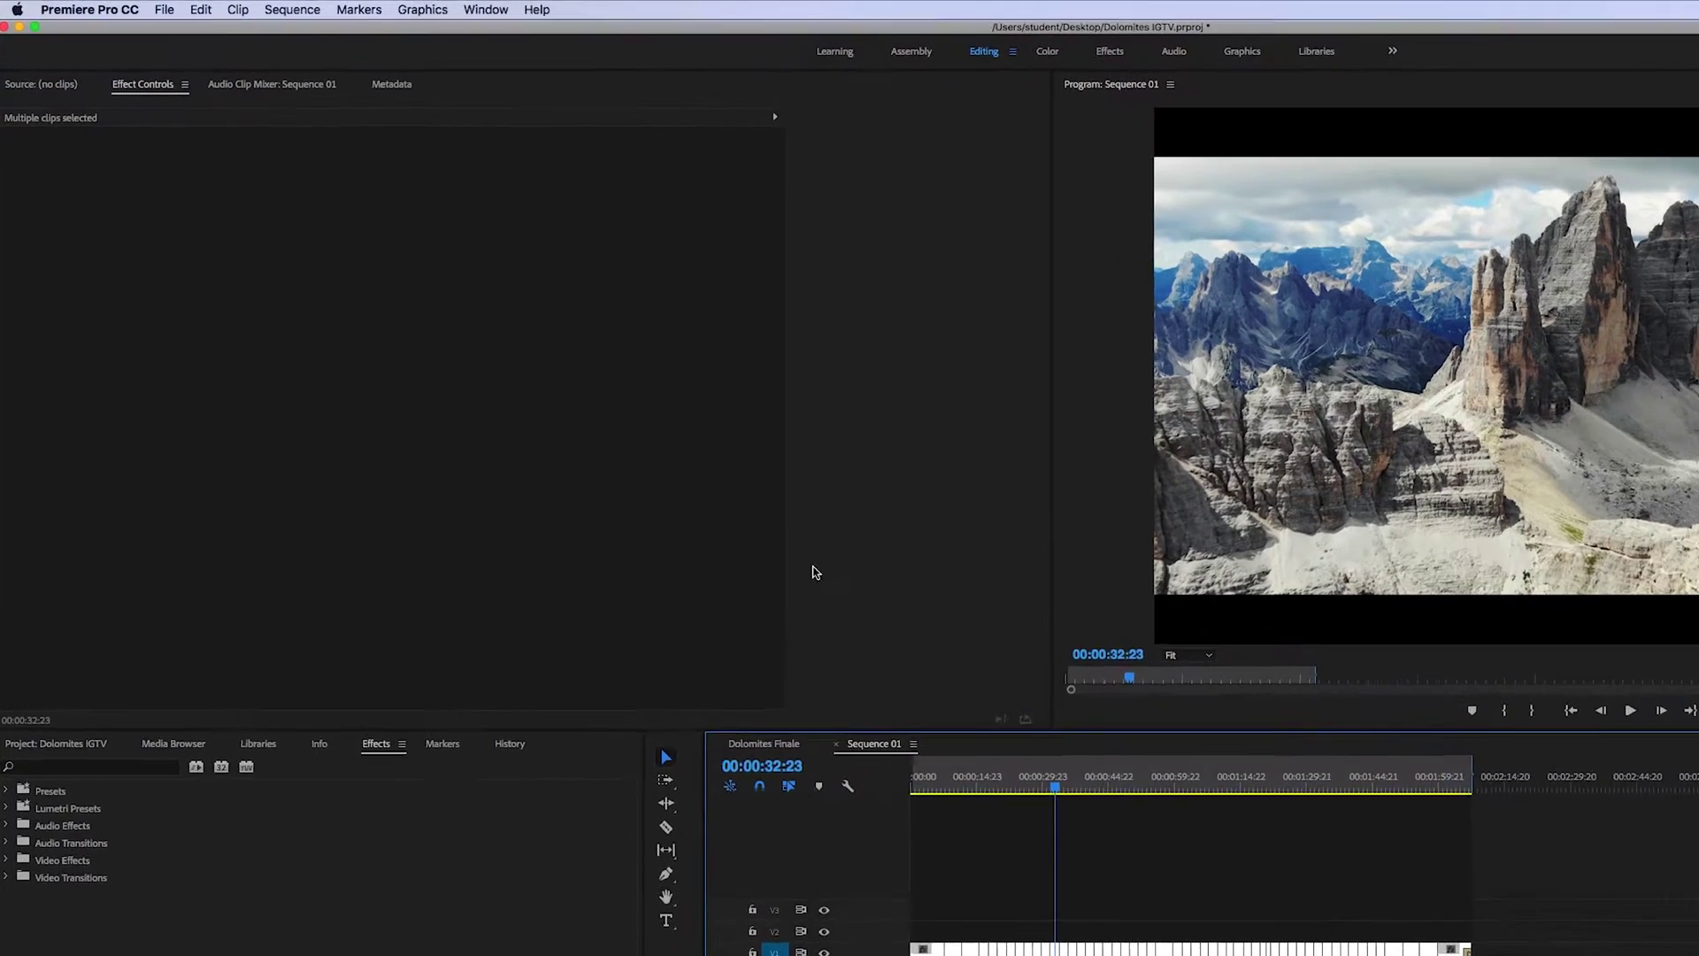
pyautogui.click(297, 15)
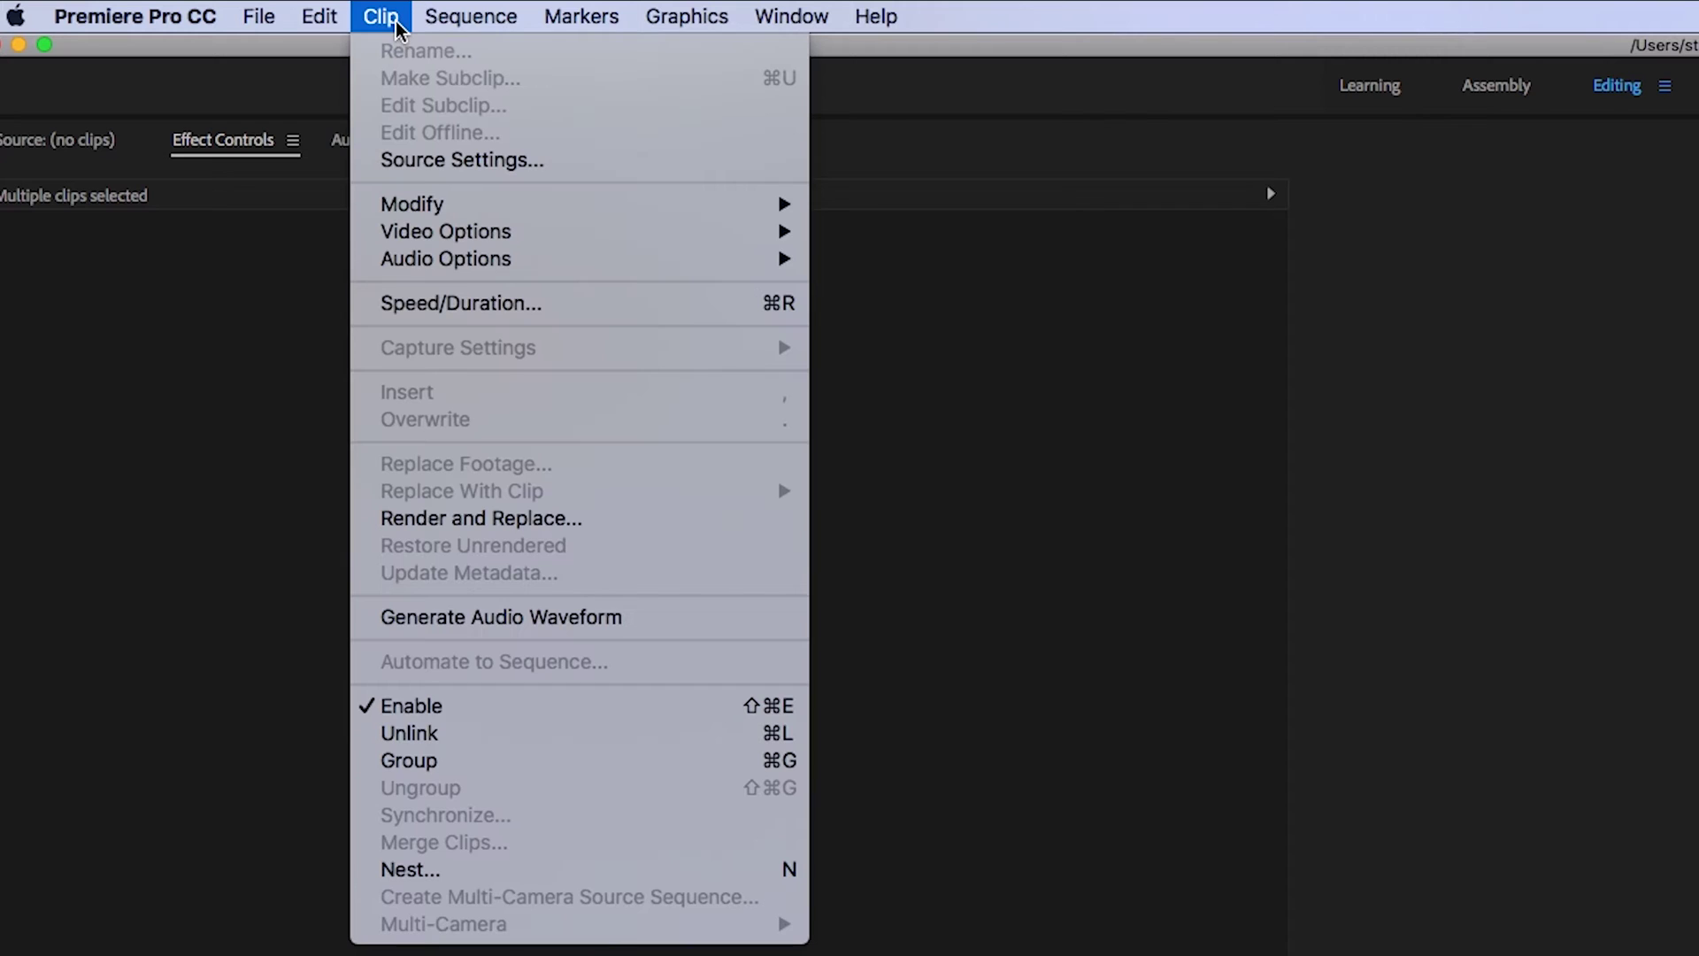
pyautogui.click(575, 869)
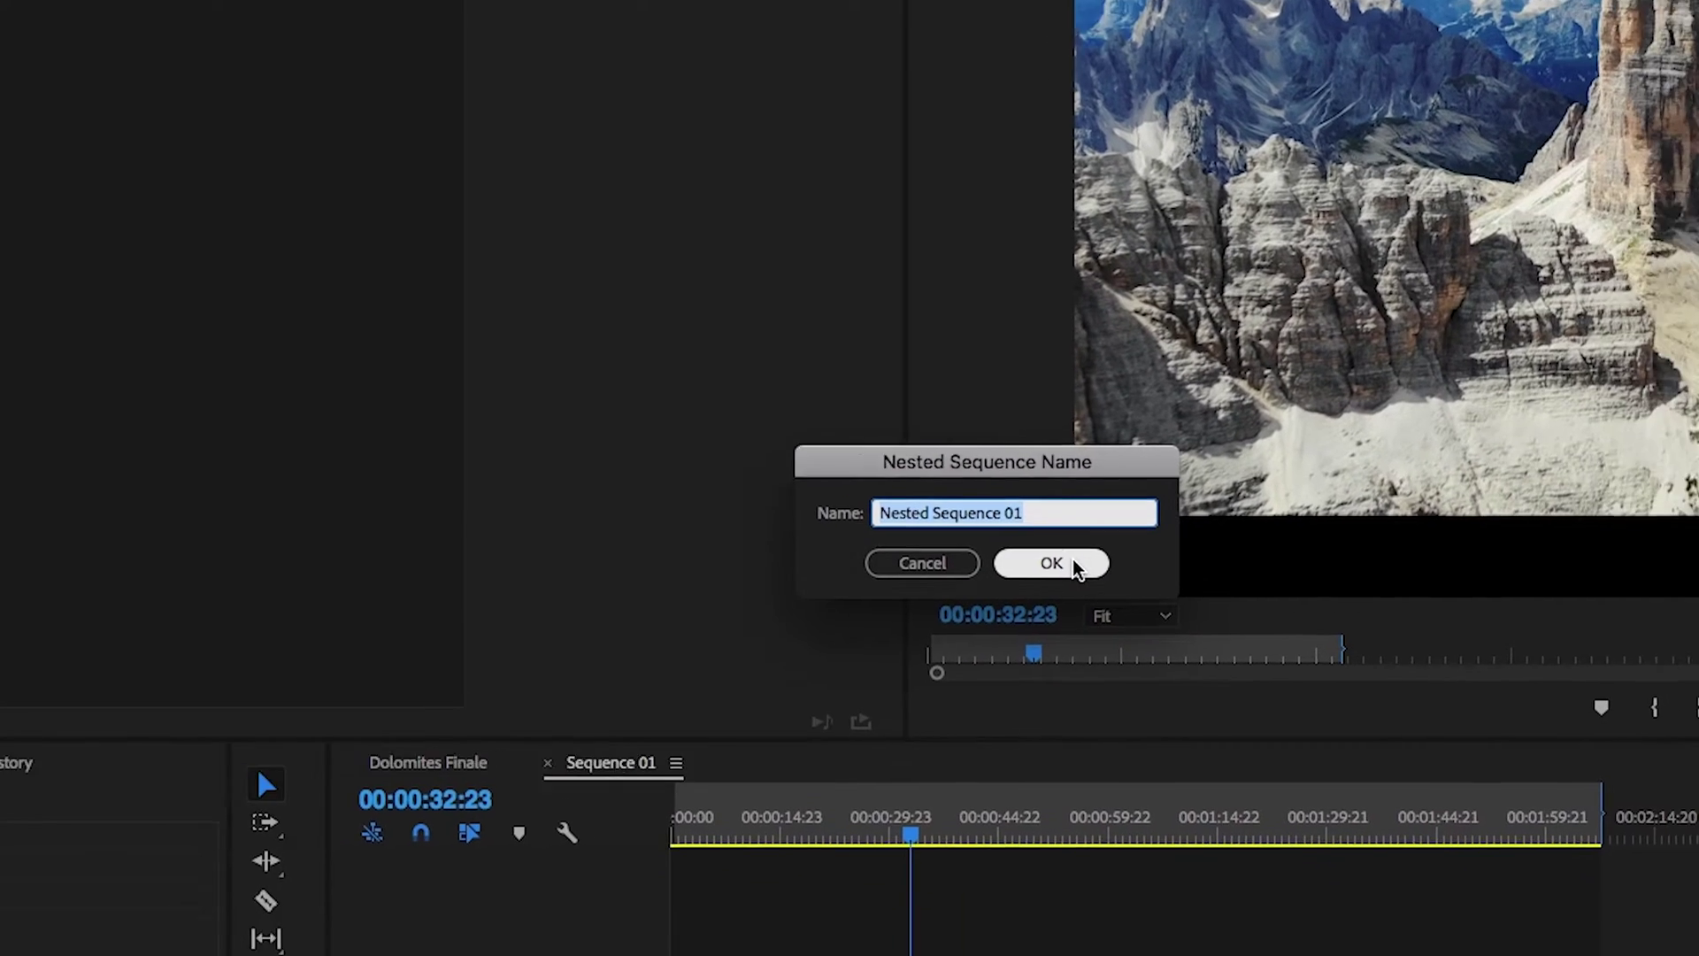
pyautogui.click(1075, 567)
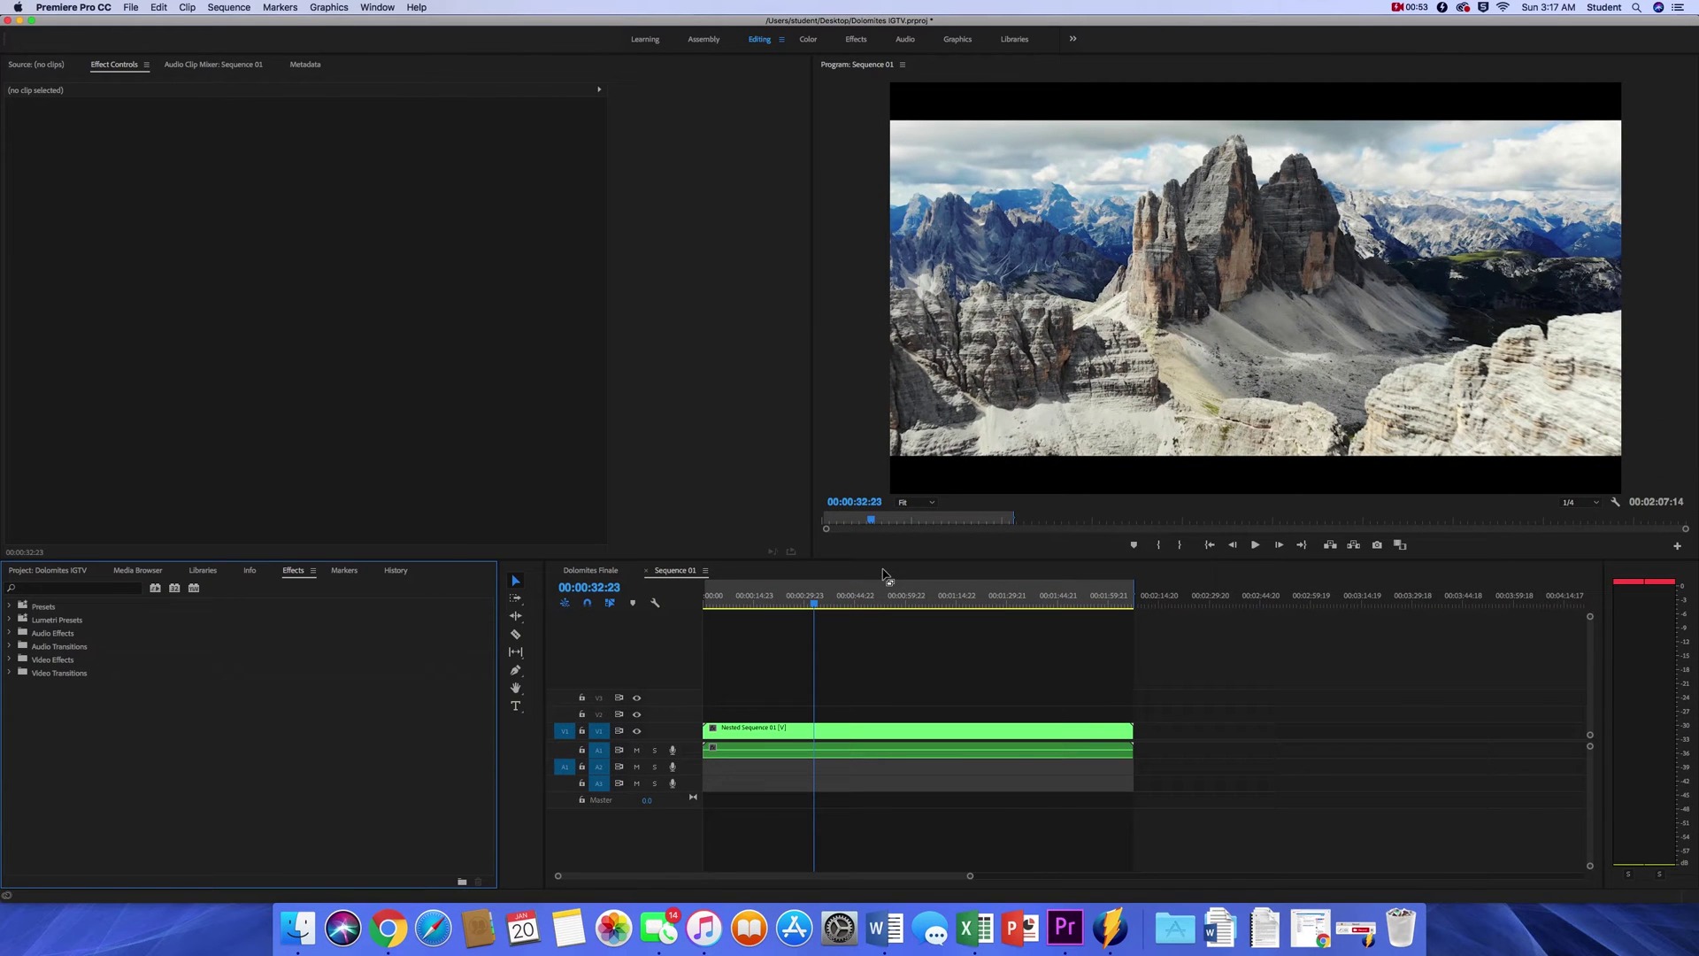
pyautogui.click(711, 600)
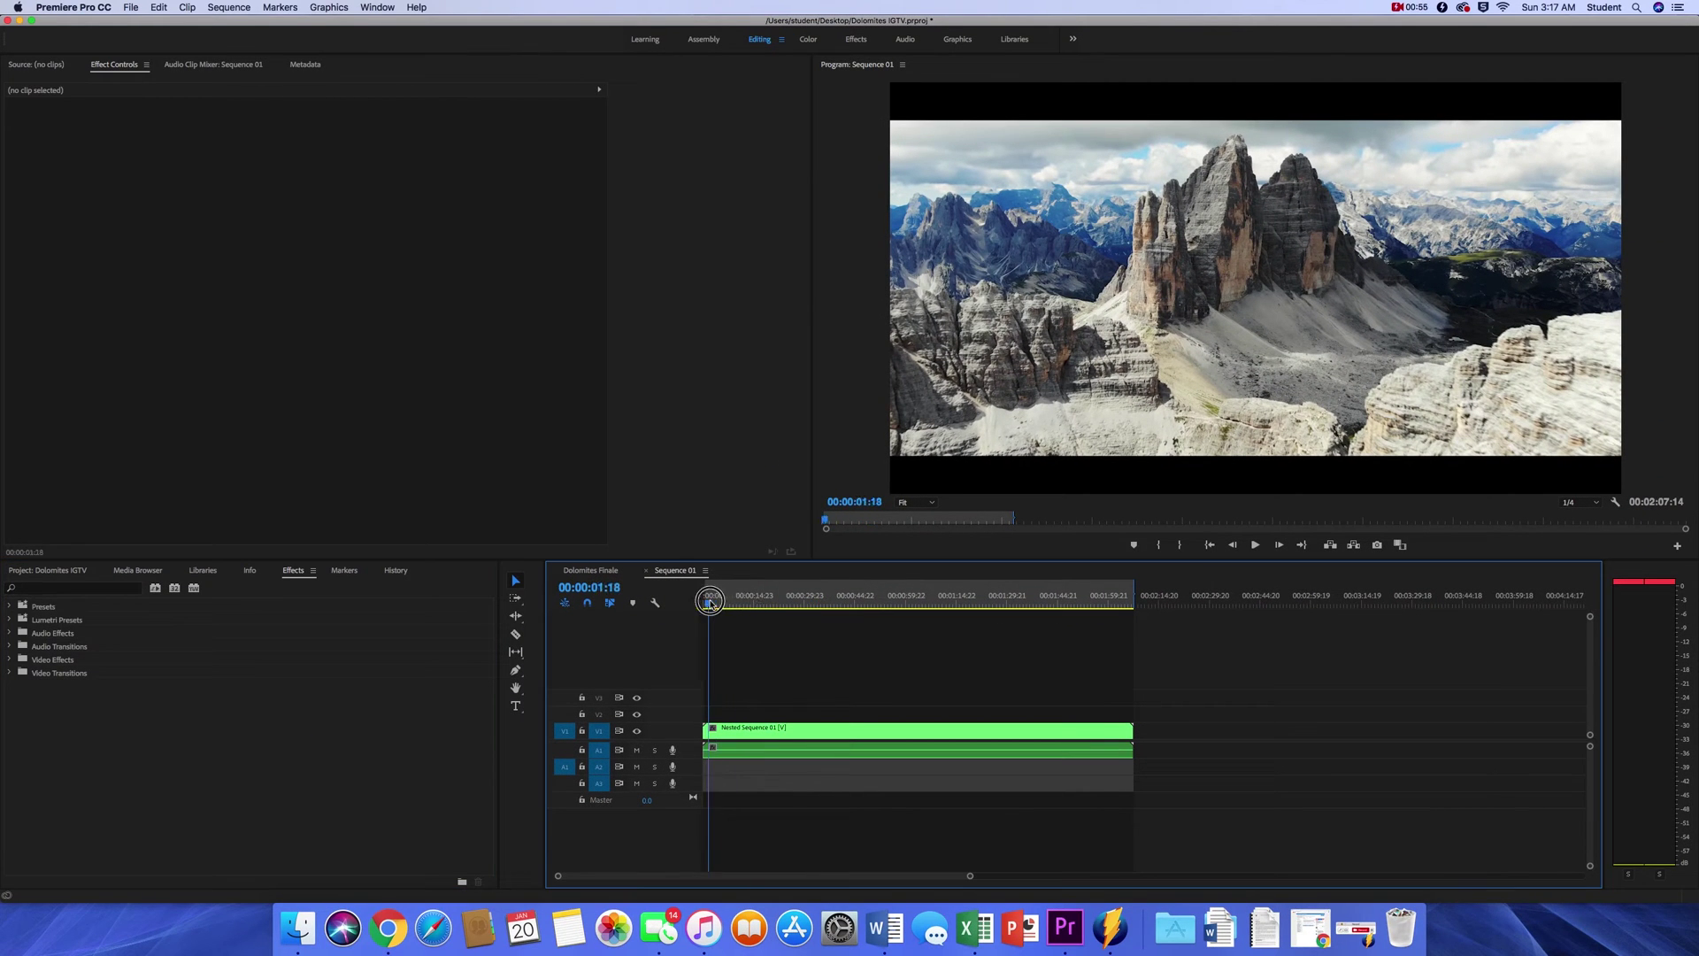
# Step: Set the Nested Sequence 01 clip's speed to 1000% in Clip Speed/Duration
pyautogui.moveTo(711, 604); pyautogui.dragTo(785, 612)
pyautogui.click(822, 728)
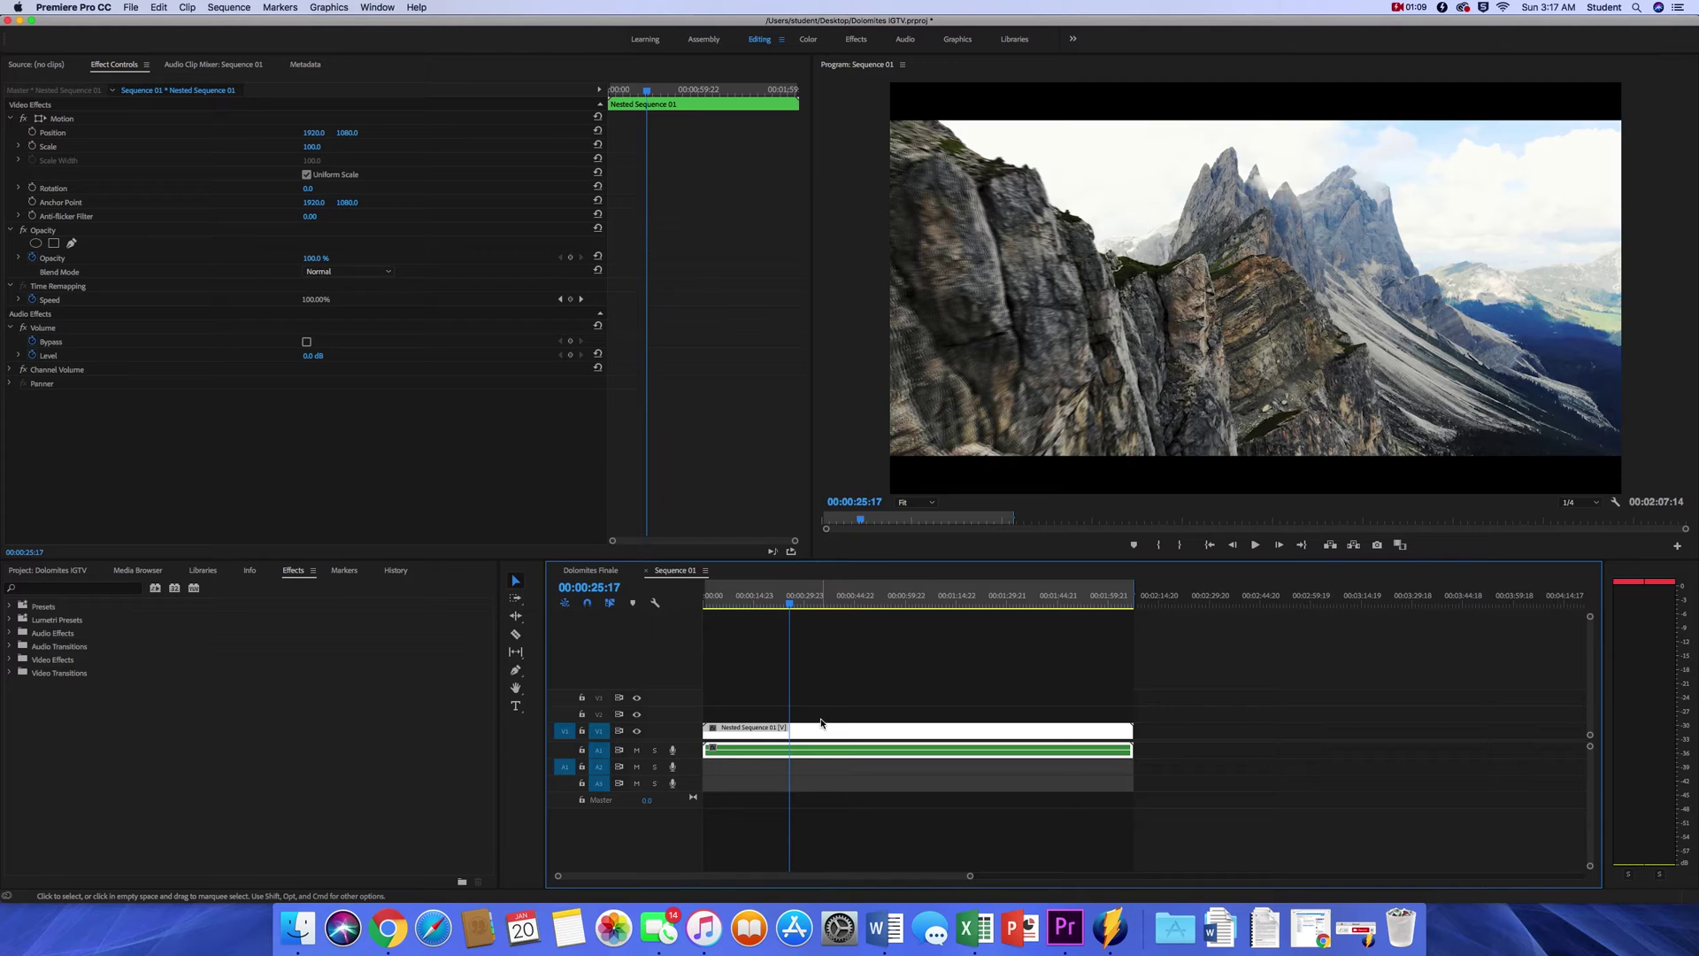
pyautogui.press('super+r')
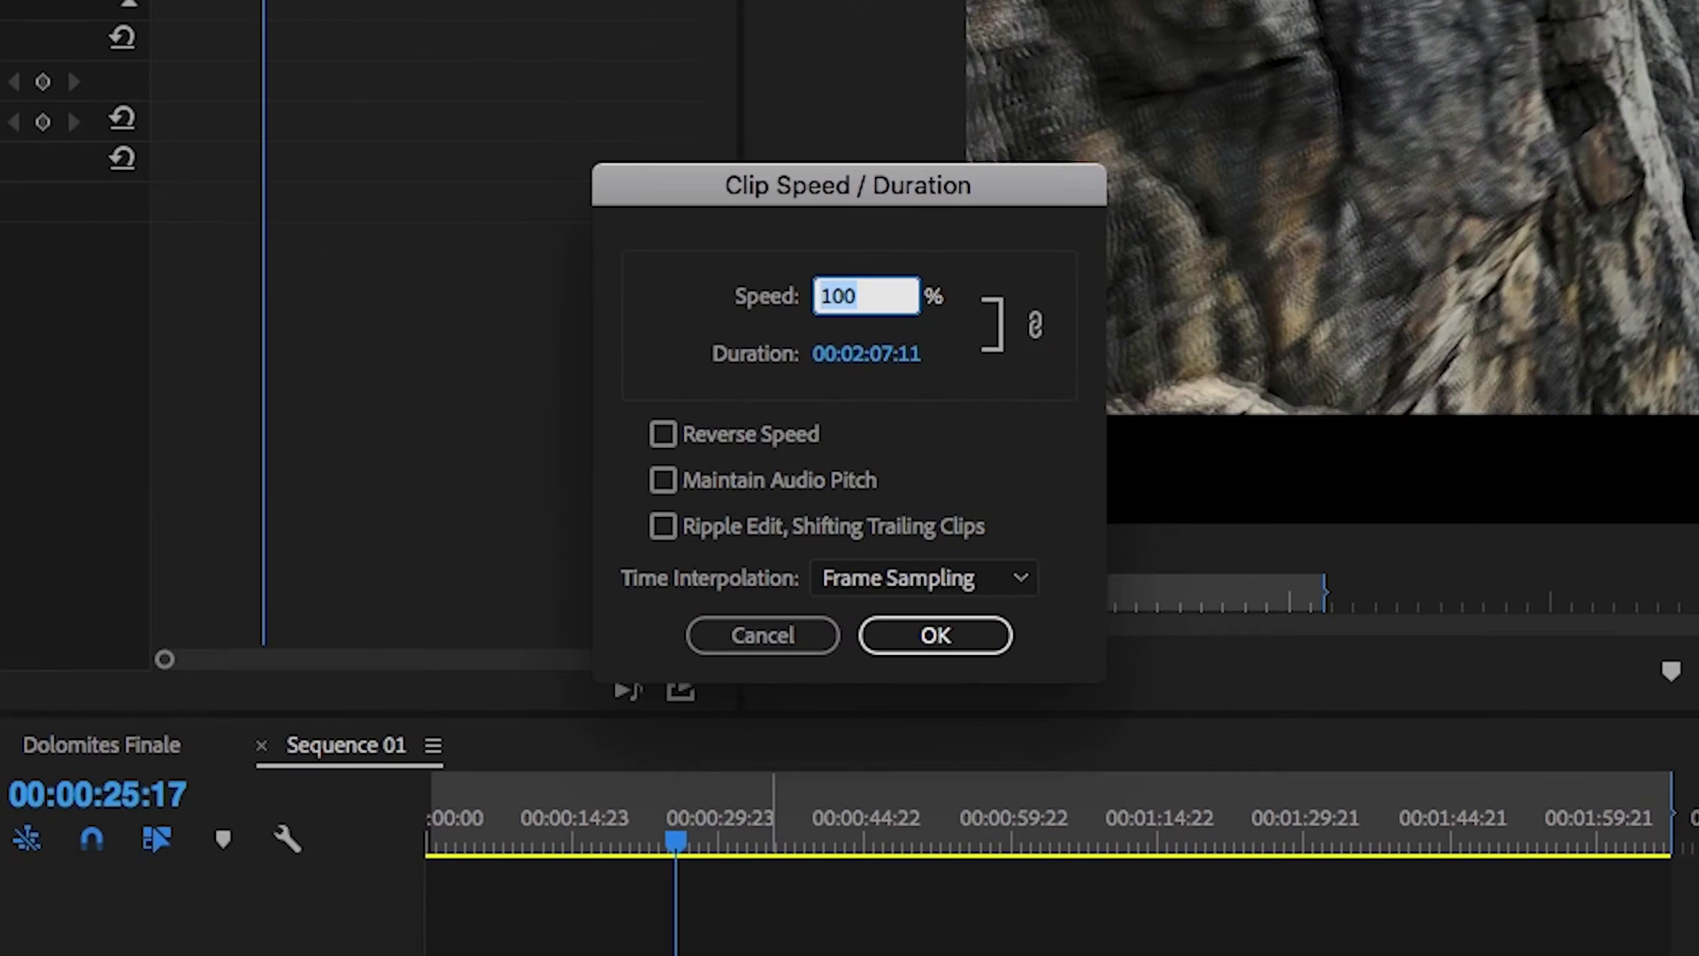
pyautogui.doubleClick(853, 298)
pyautogui.write('1000')
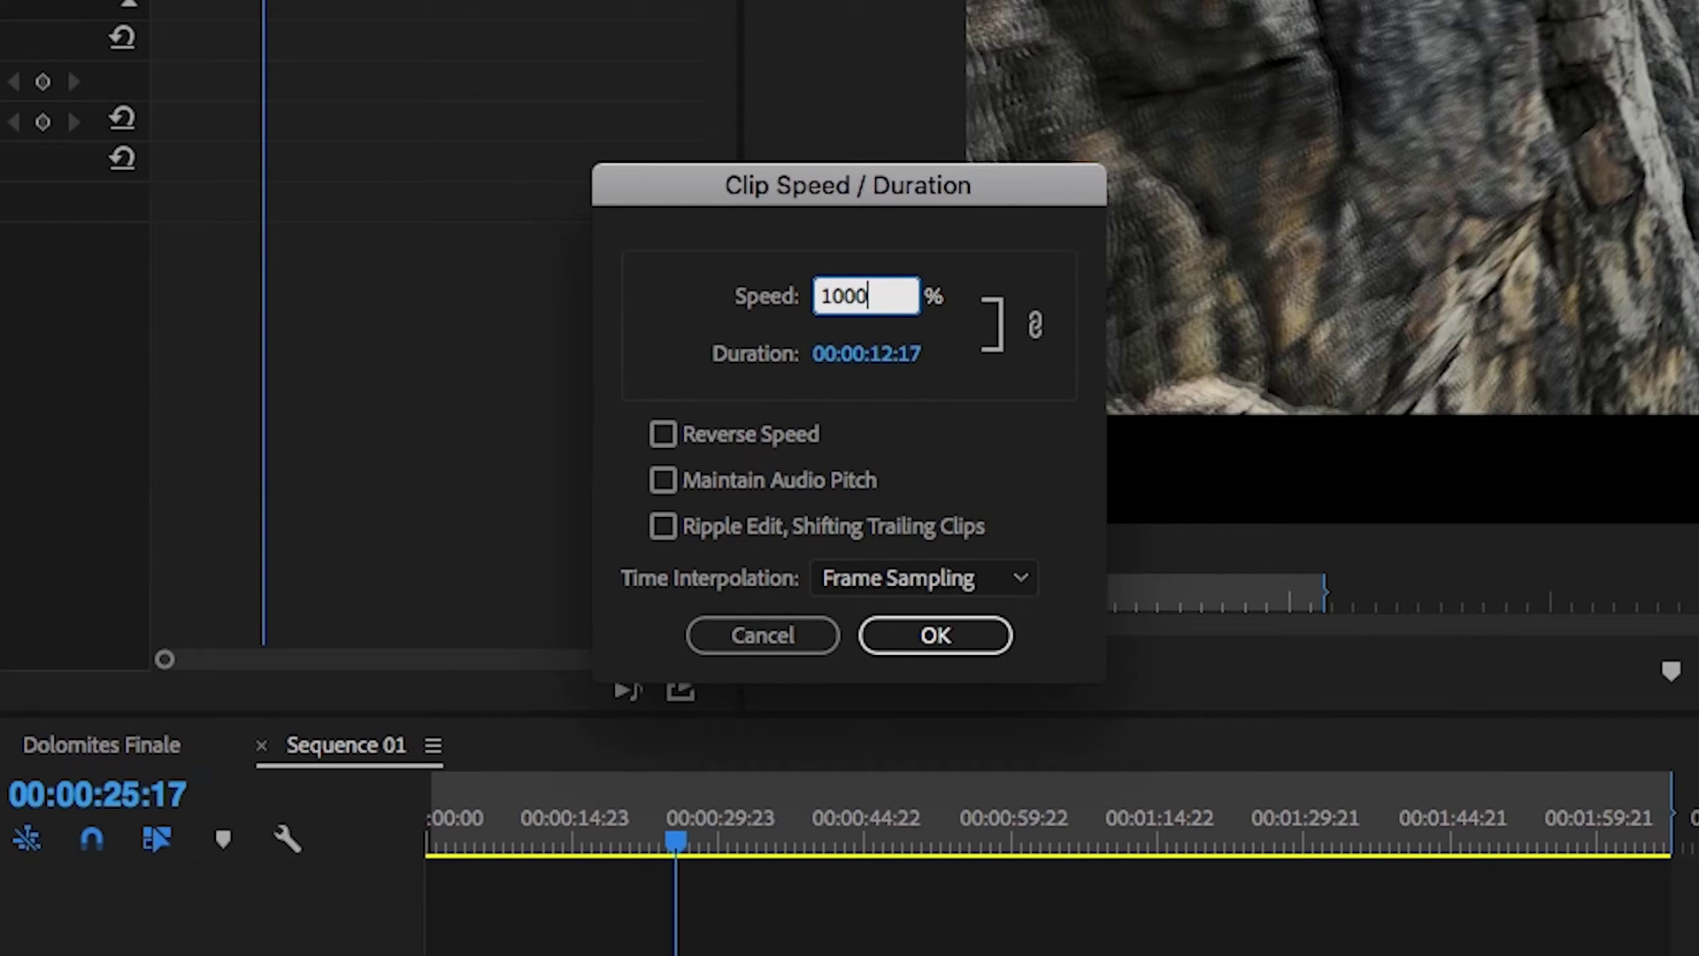
pyautogui.press('Return')
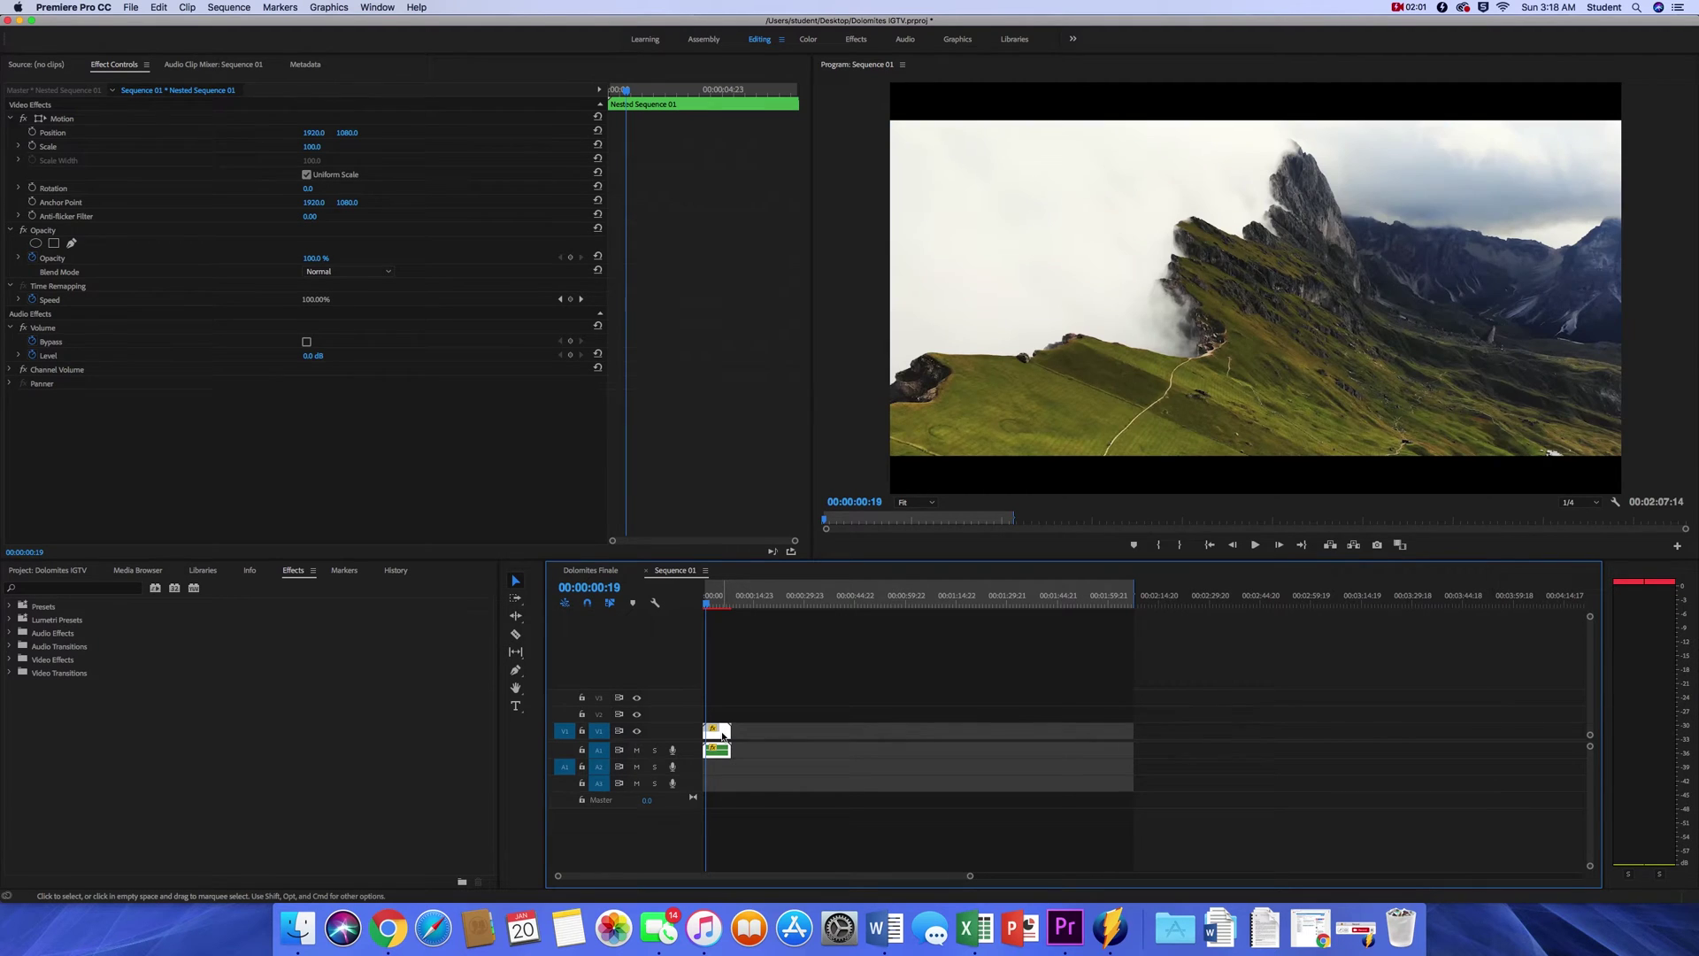
# Step: Switch the clip's time interpolation to Frame Blending and return the playhead to the start
pyautogui.press('super+r')
pyautogui.click(873, 511)
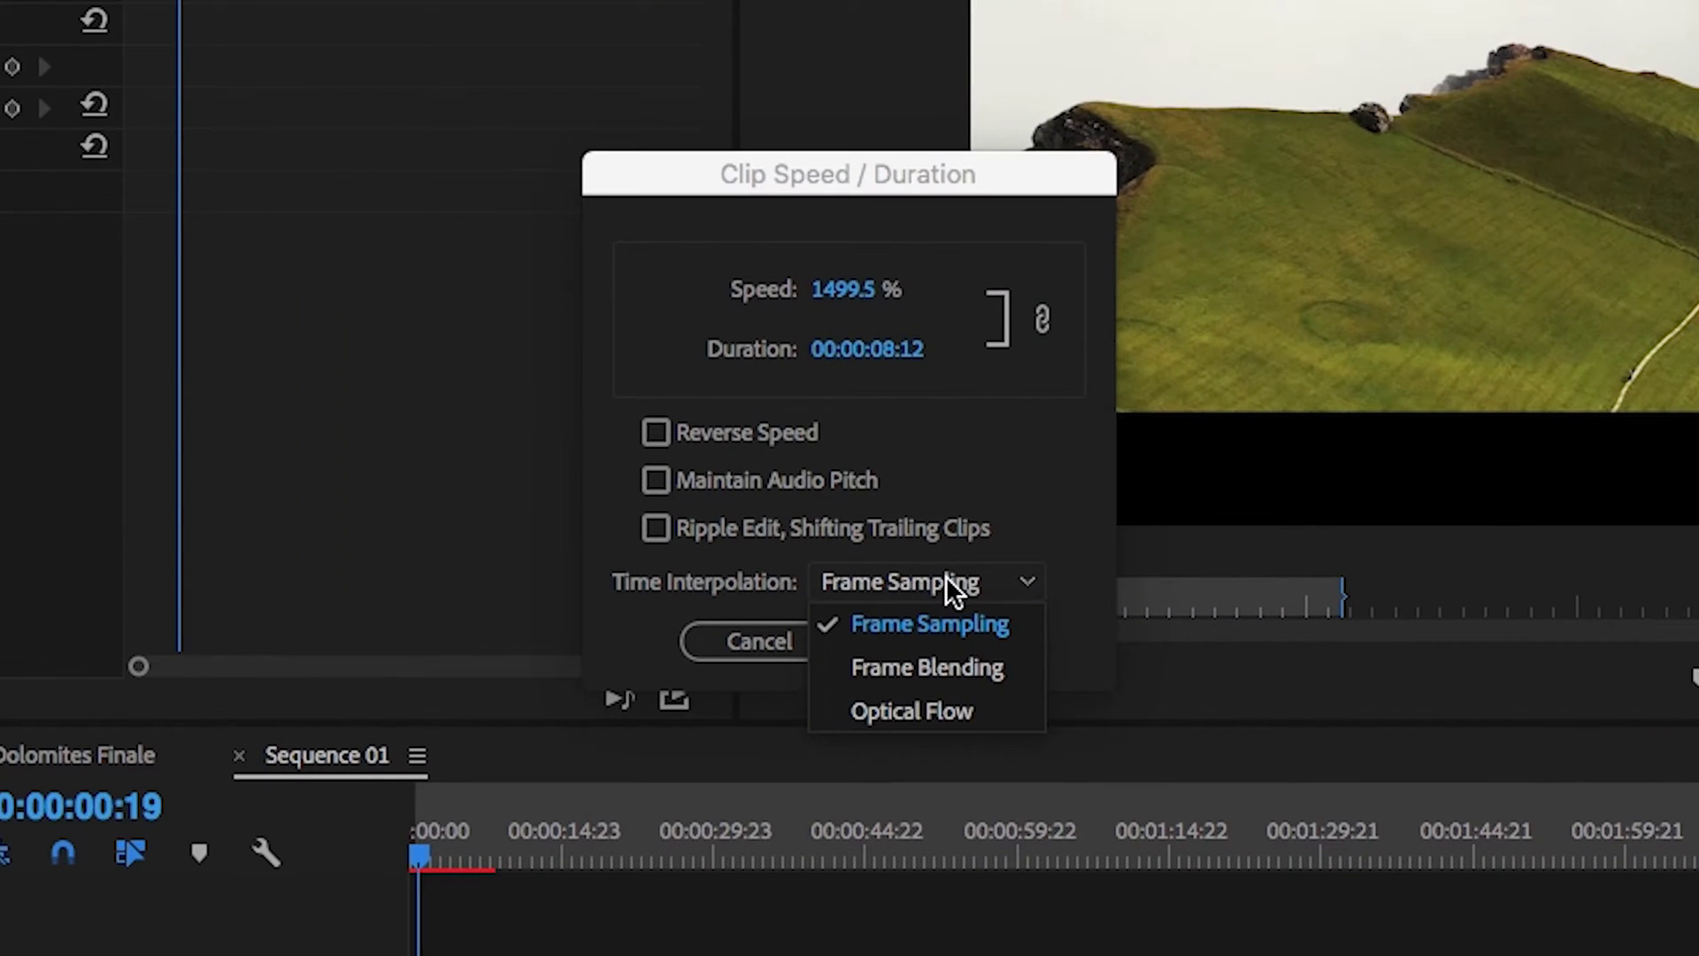
pyautogui.click(1002, 666)
pyautogui.click(973, 646)
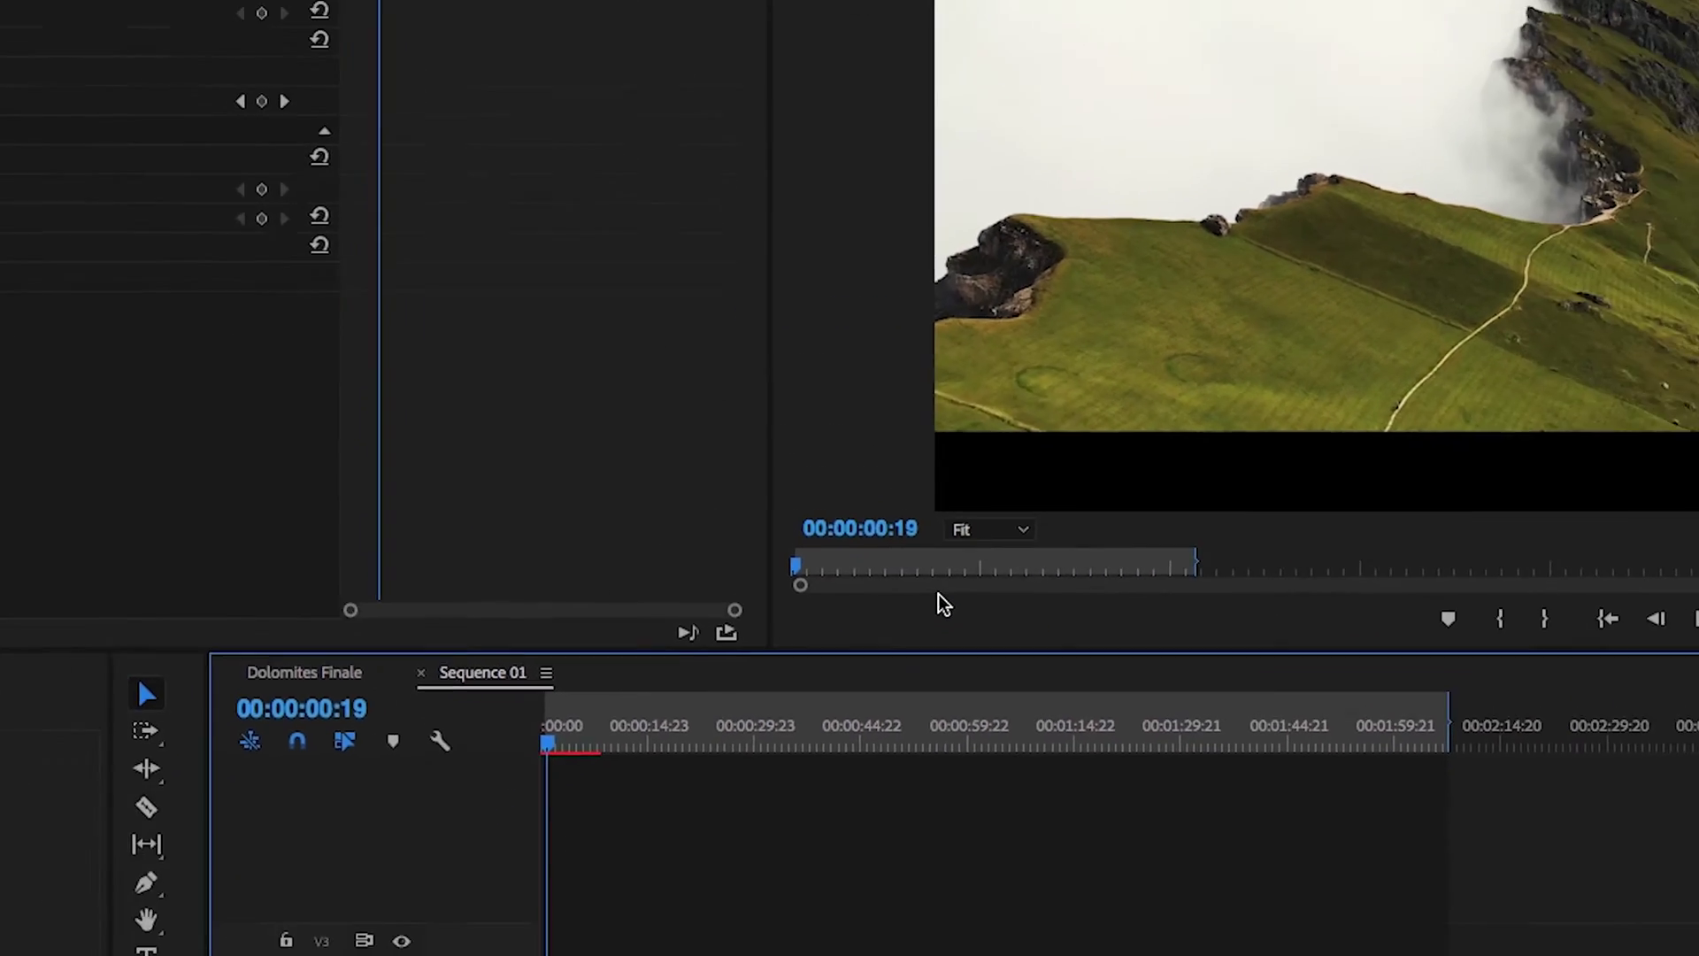
pyautogui.press('Home')
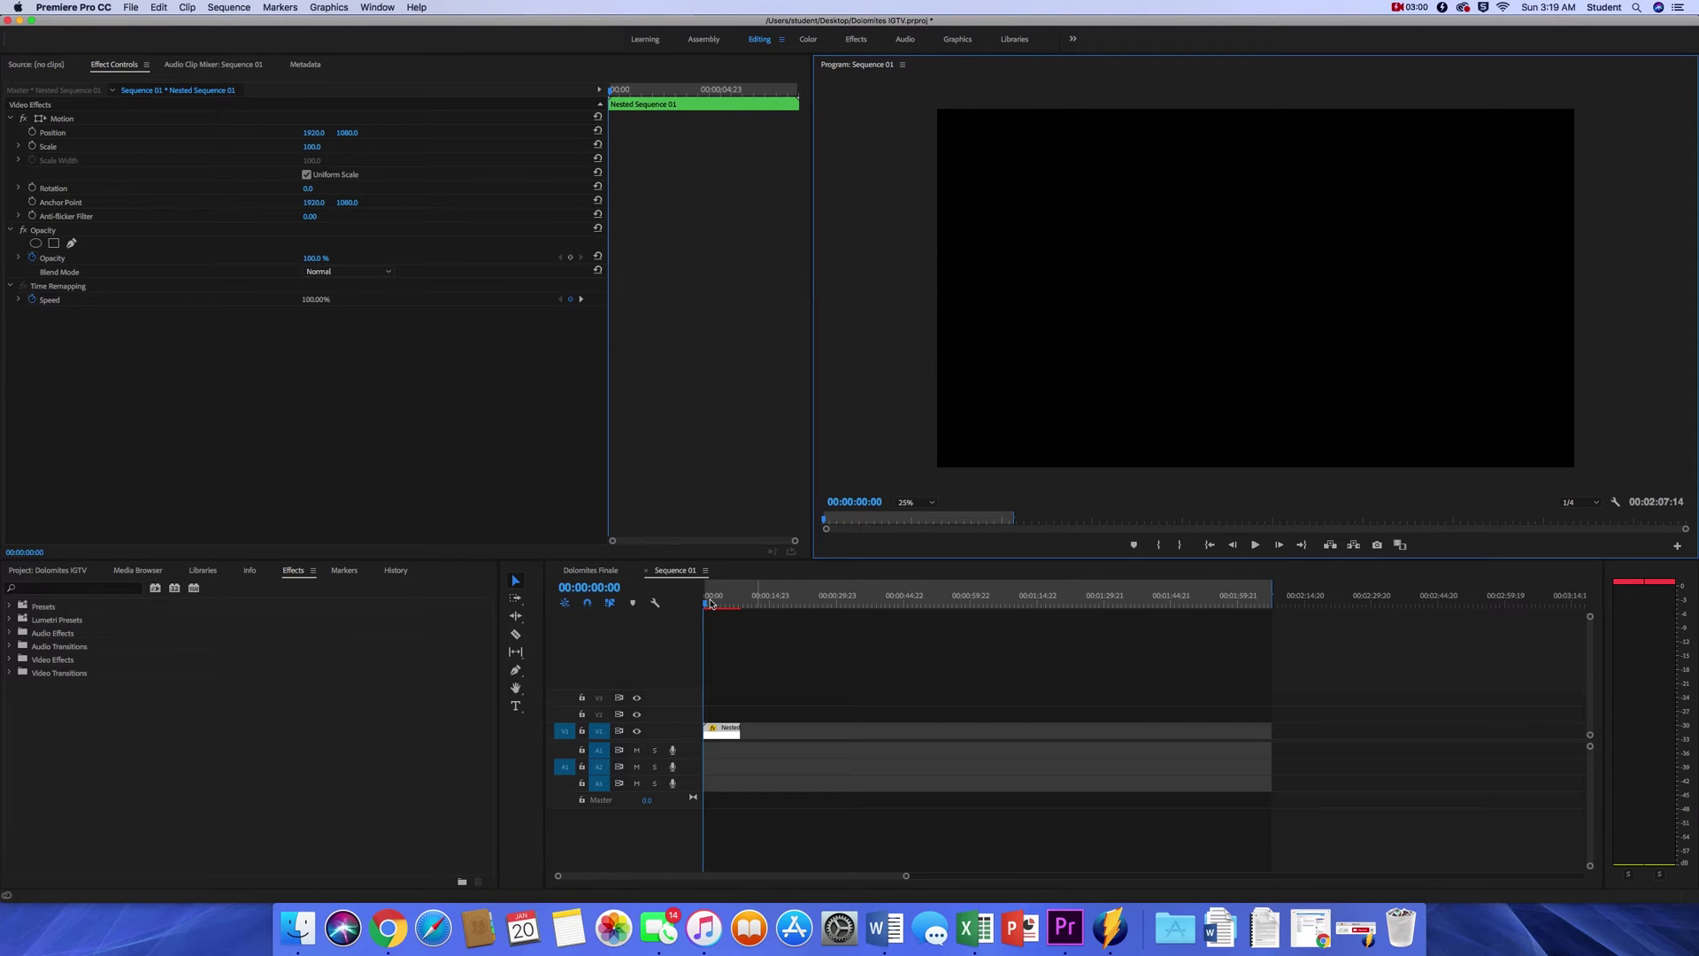
# Step: Draw a rectangular opacity mask stretched wide across the frame, feathered to 199
pyautogui.click(711, 604)
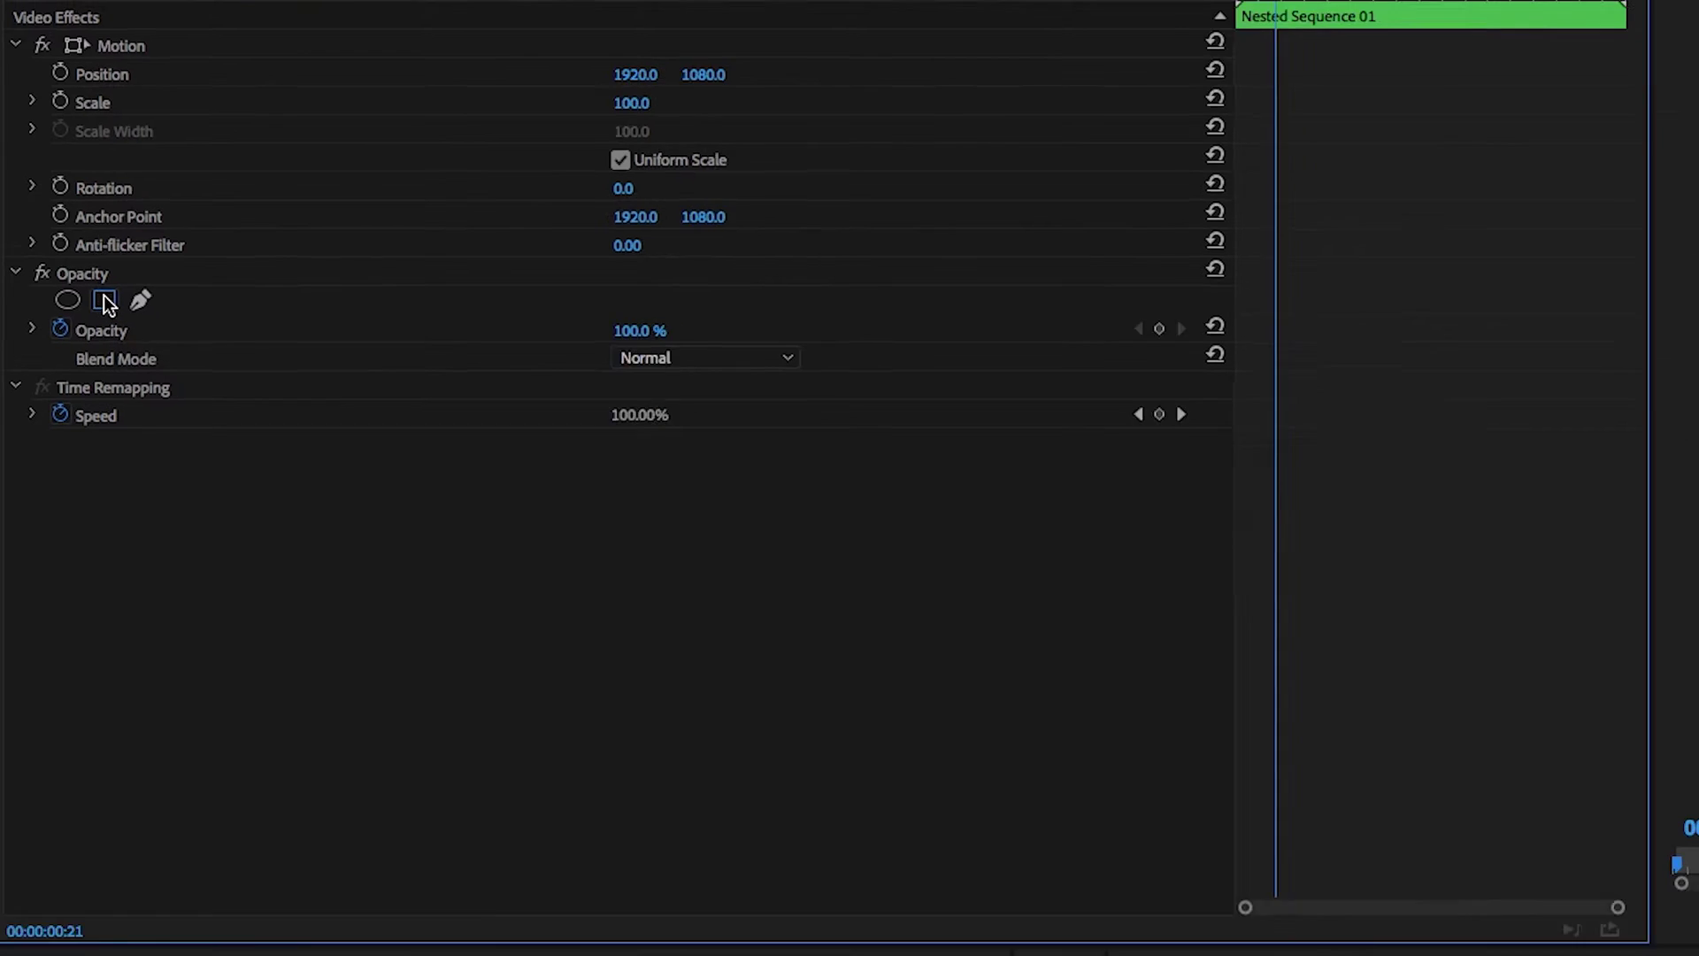
pyautogui.click(107, 303)
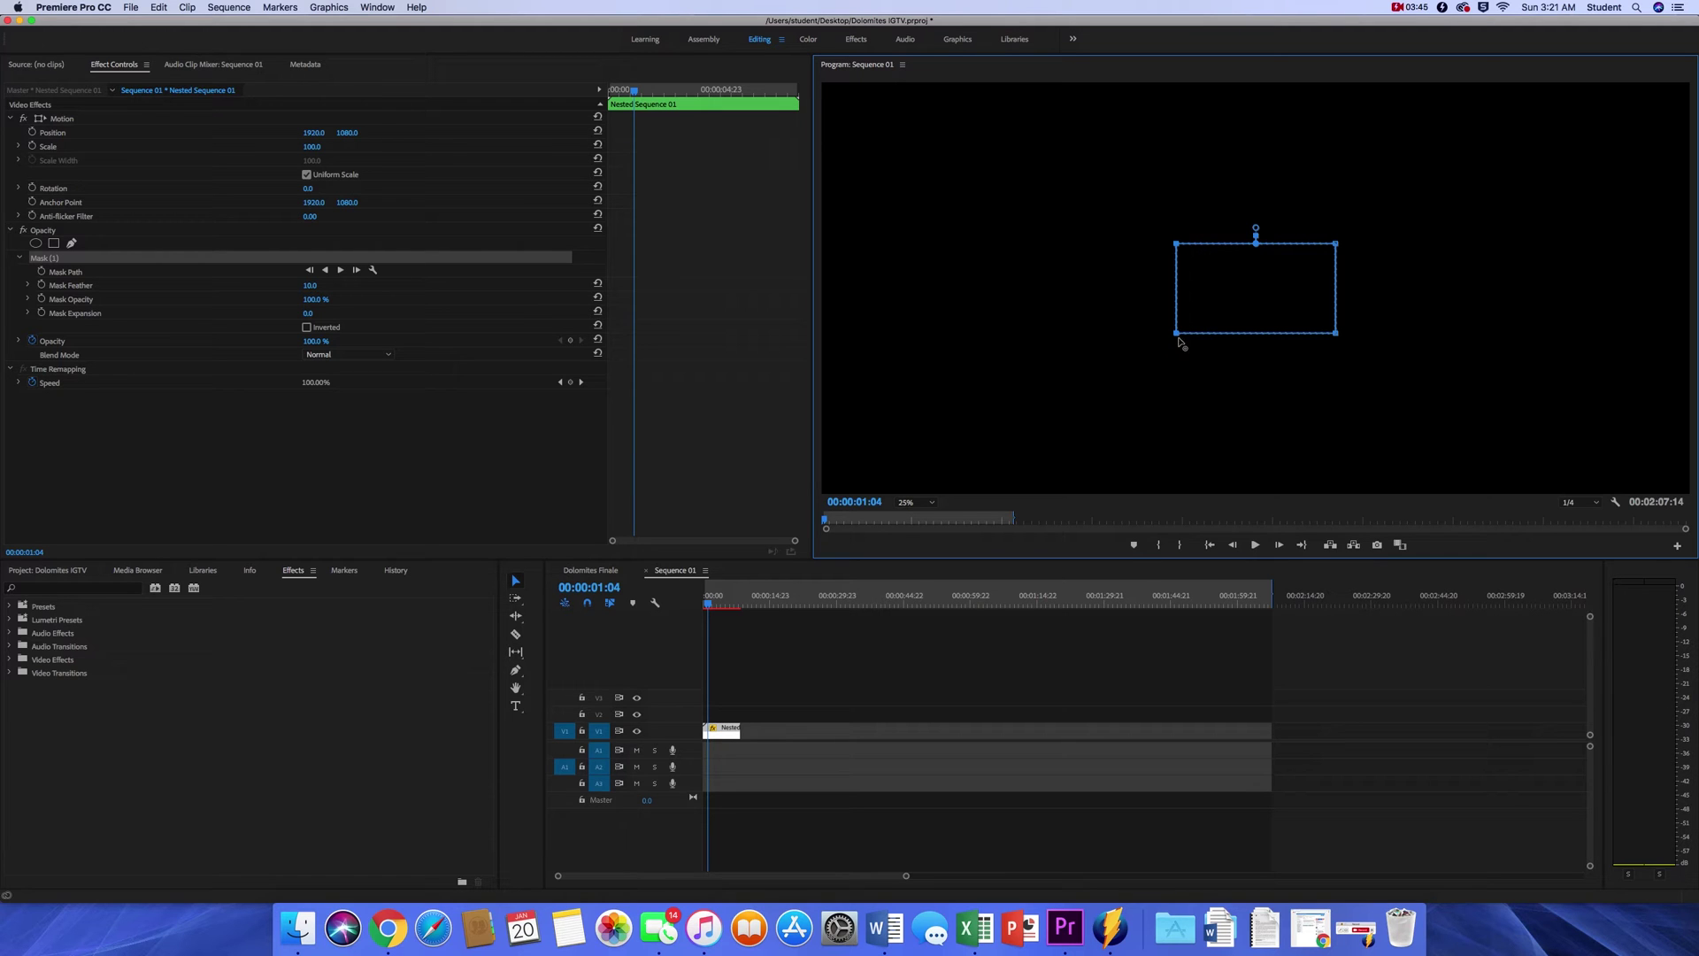
pyautogui.moveTo(907, 319); pyautogui.dragTo(821, 340)
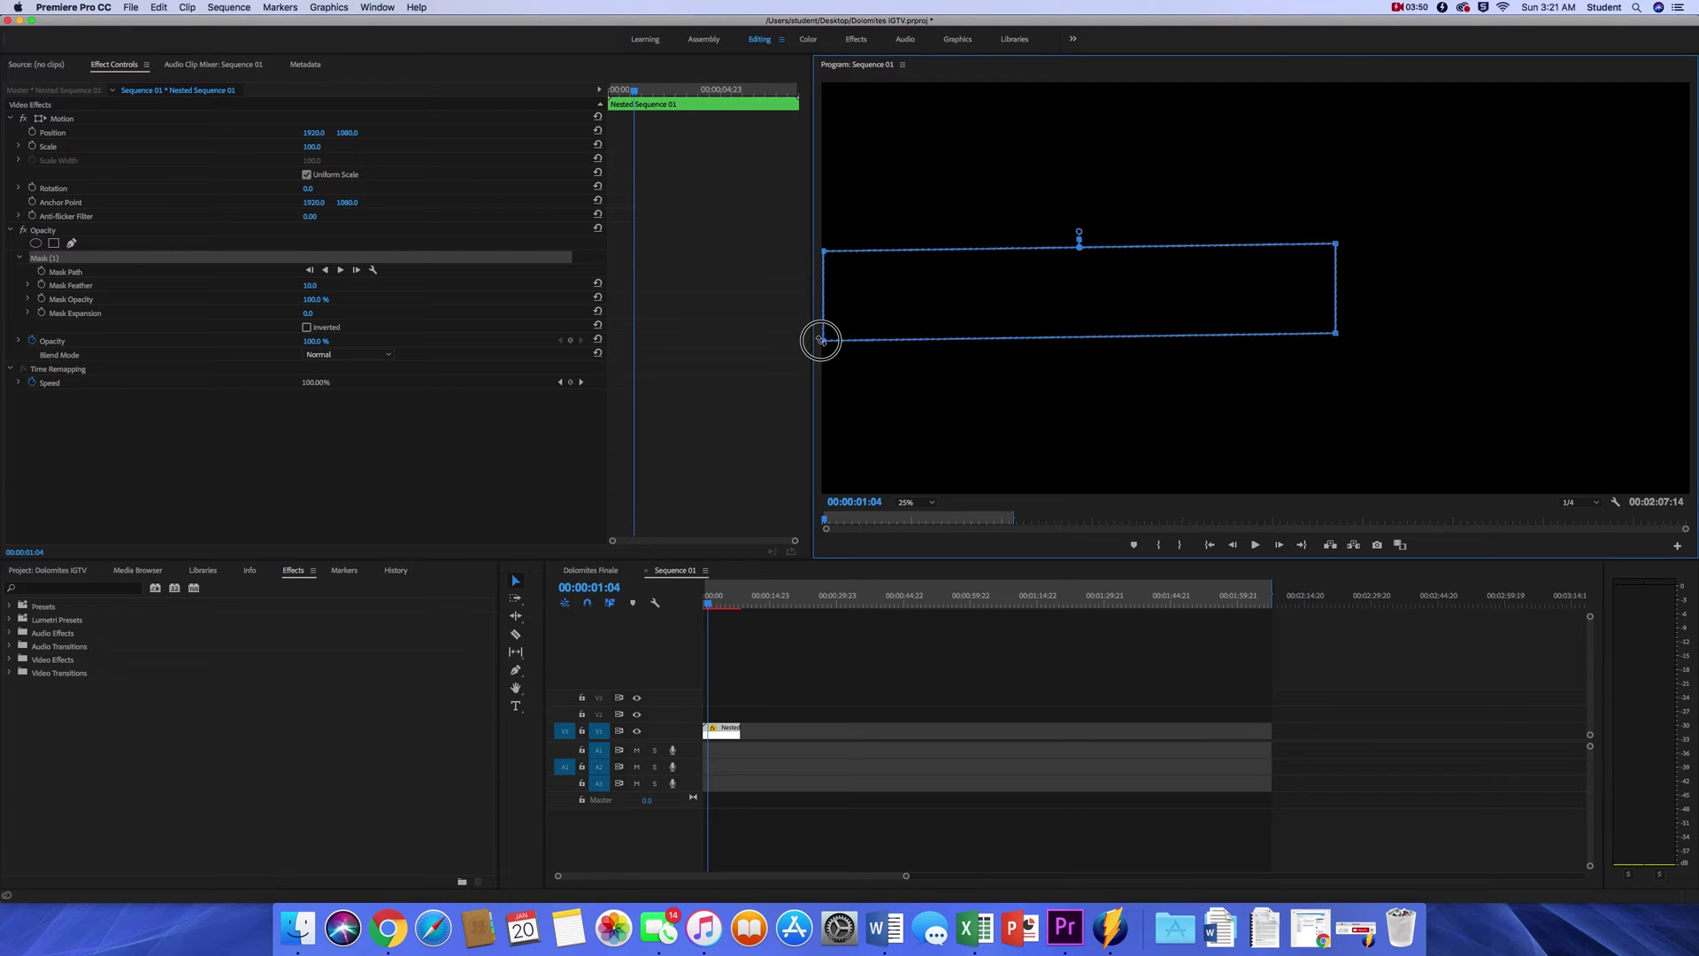
pyautogui.moveTo(824, 332); pyautogui.dragTo(827, 334)
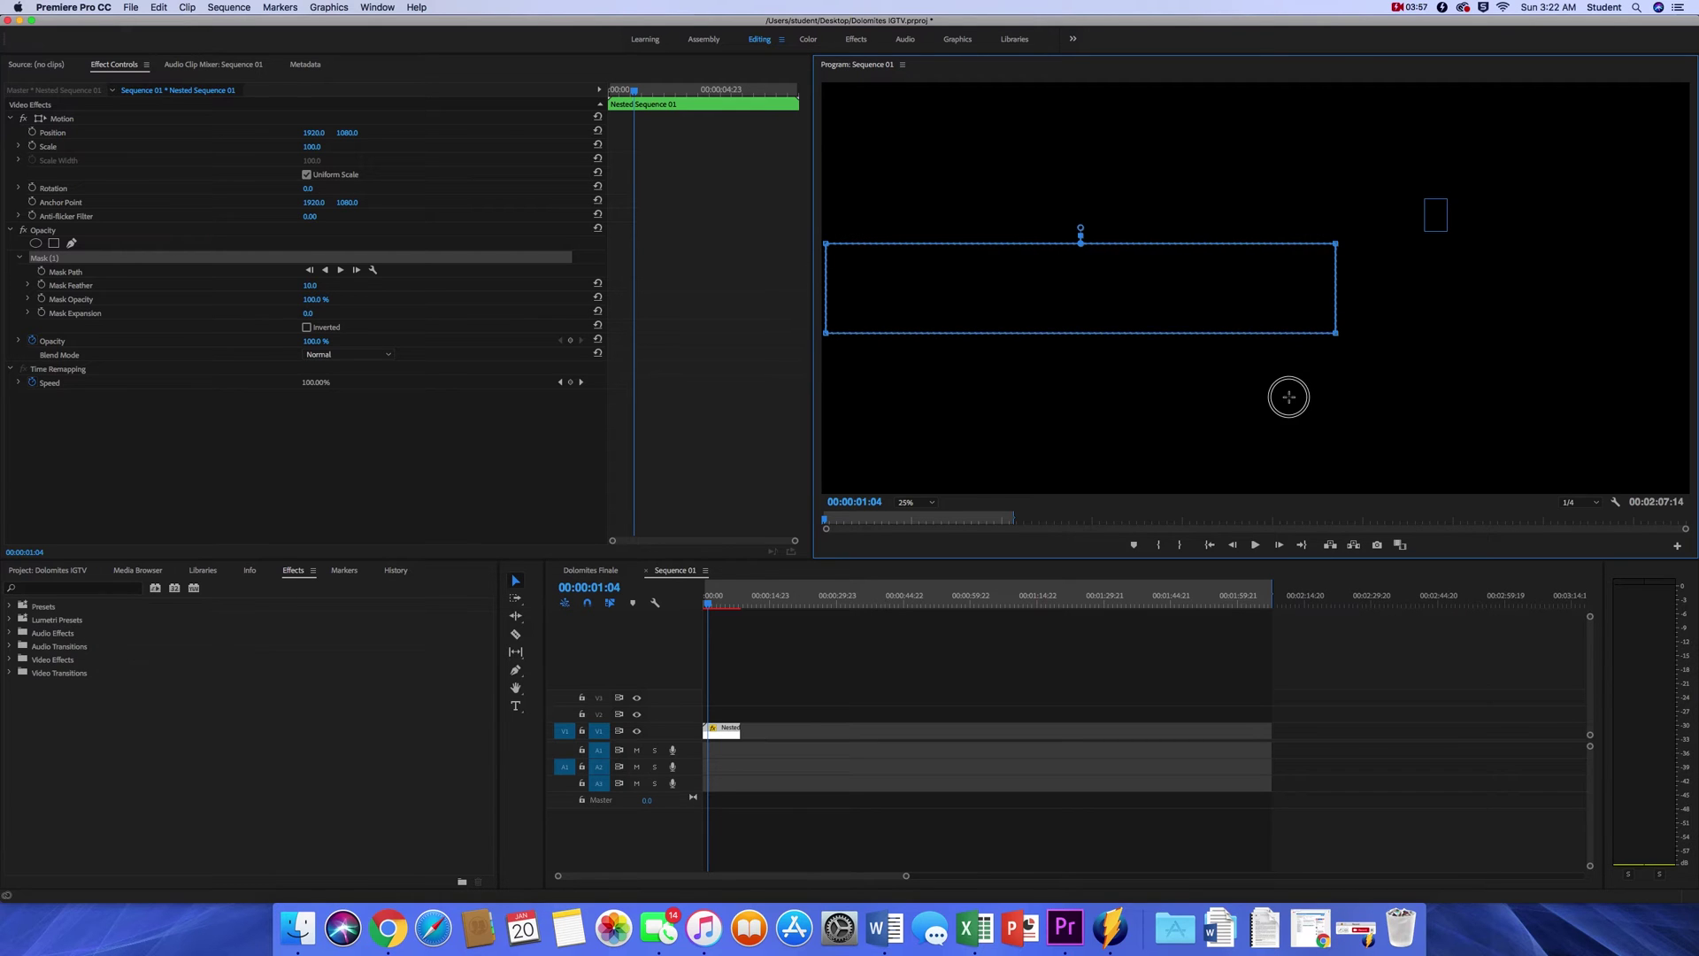
pyautogui.moveTo(1621, 342); pyautogui.dragTo(1680, 335)
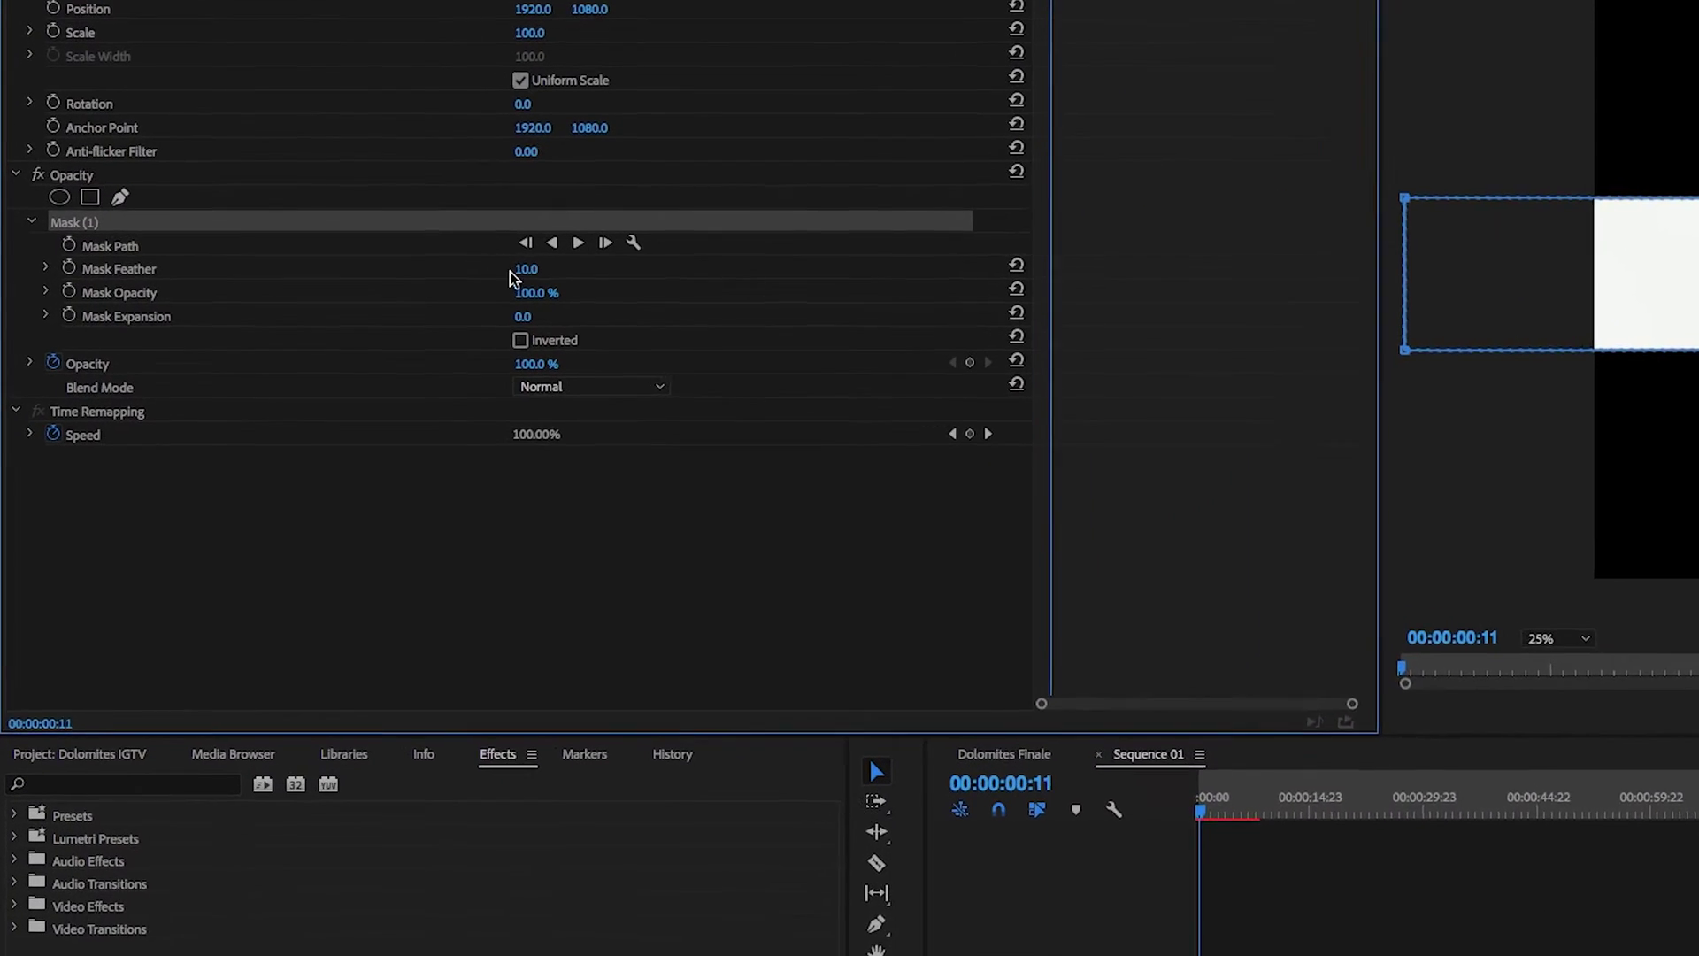
pyautogui.moveTo(563, 266); pyautogui.dragTo(620, 266)
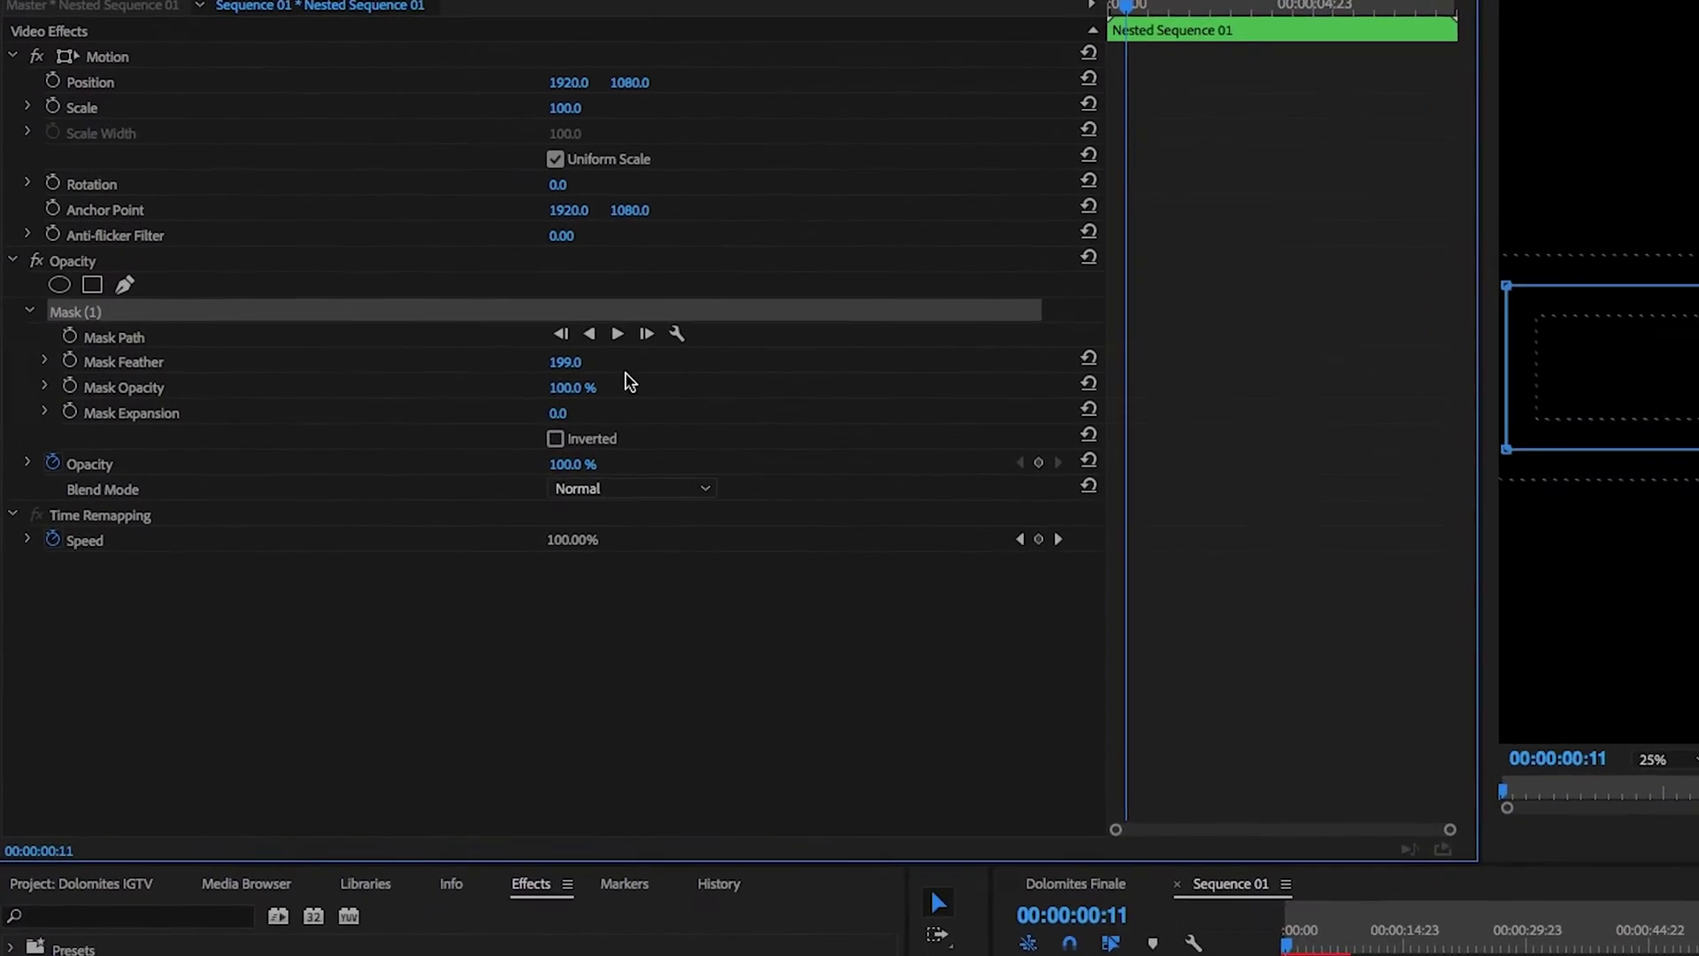
# Step: Keyframe the Mask Path, then raise its top and lower its bottom edge at 00:00:07:17
pyautogui.click(75, 349)
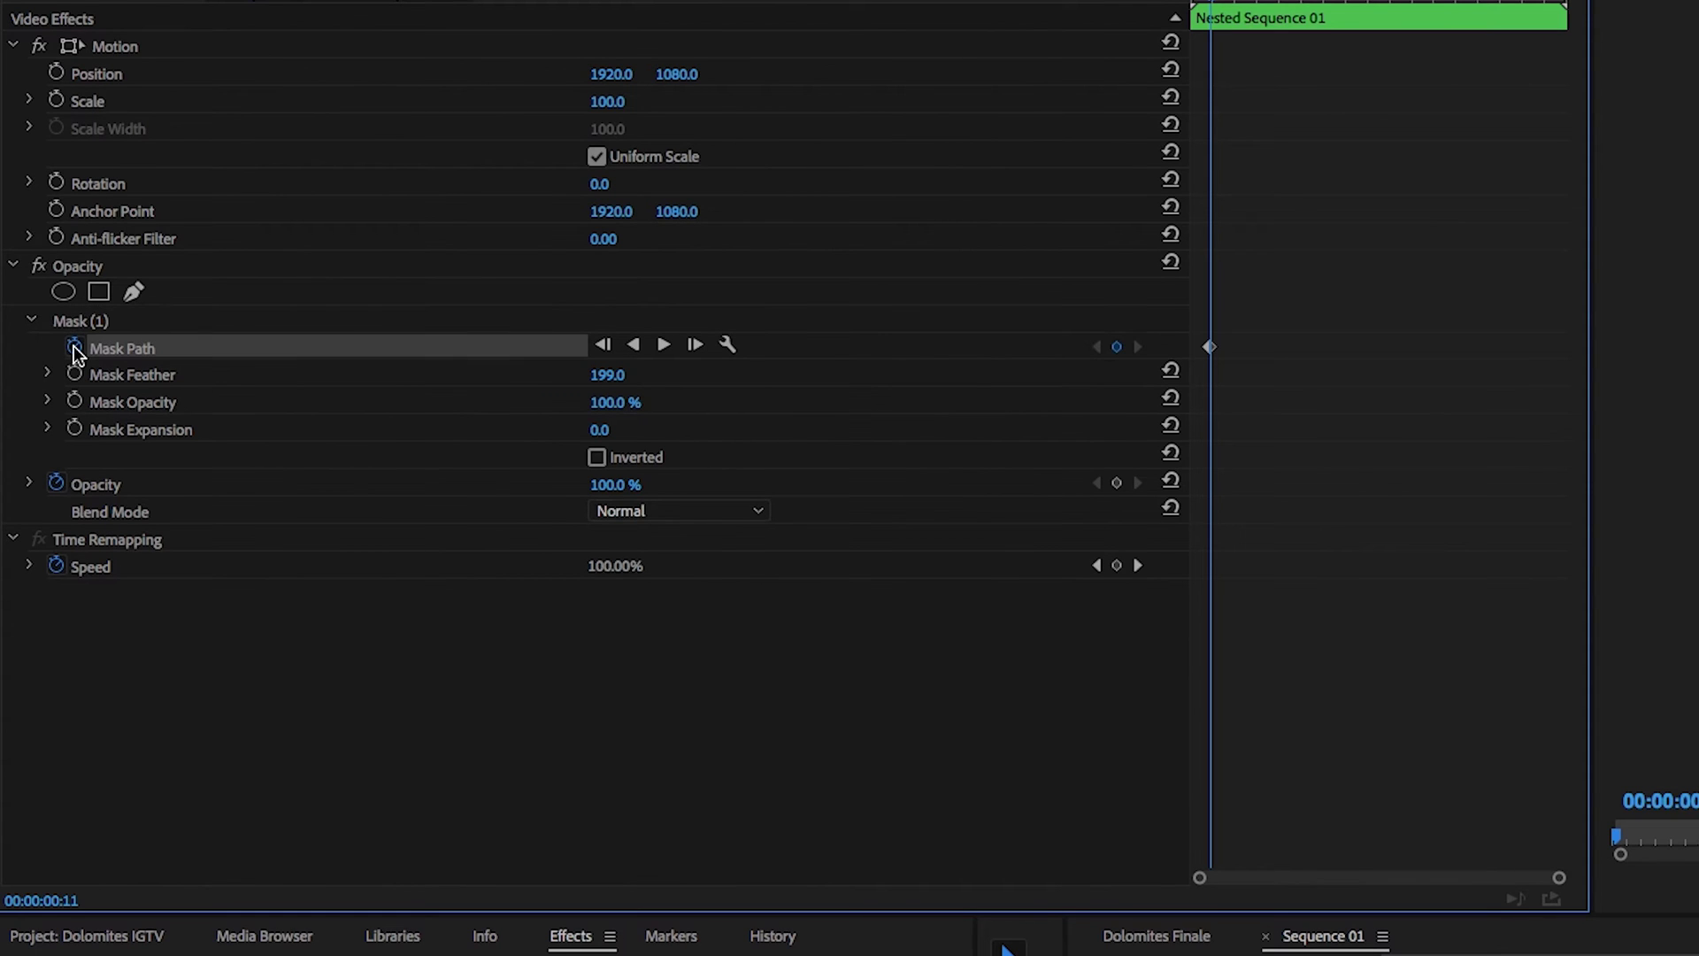
pyautogui.click(81, 320)
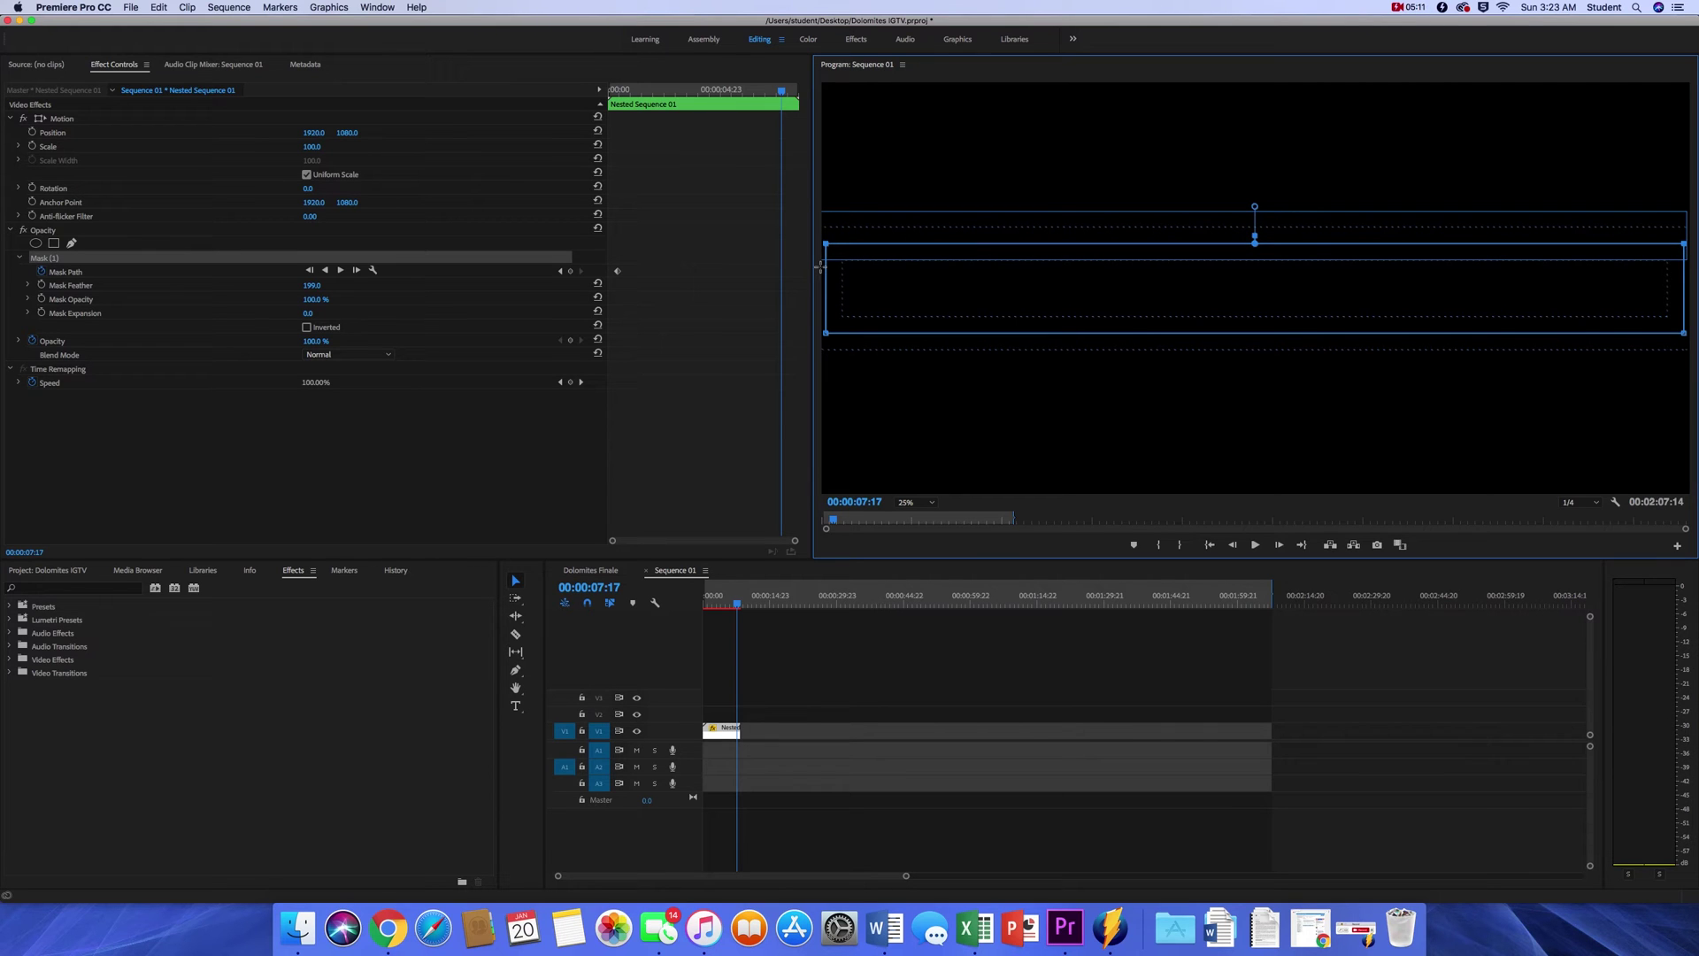
pyautogui.moveTo(826, 195); pyautogui.dragTo(826, 169)
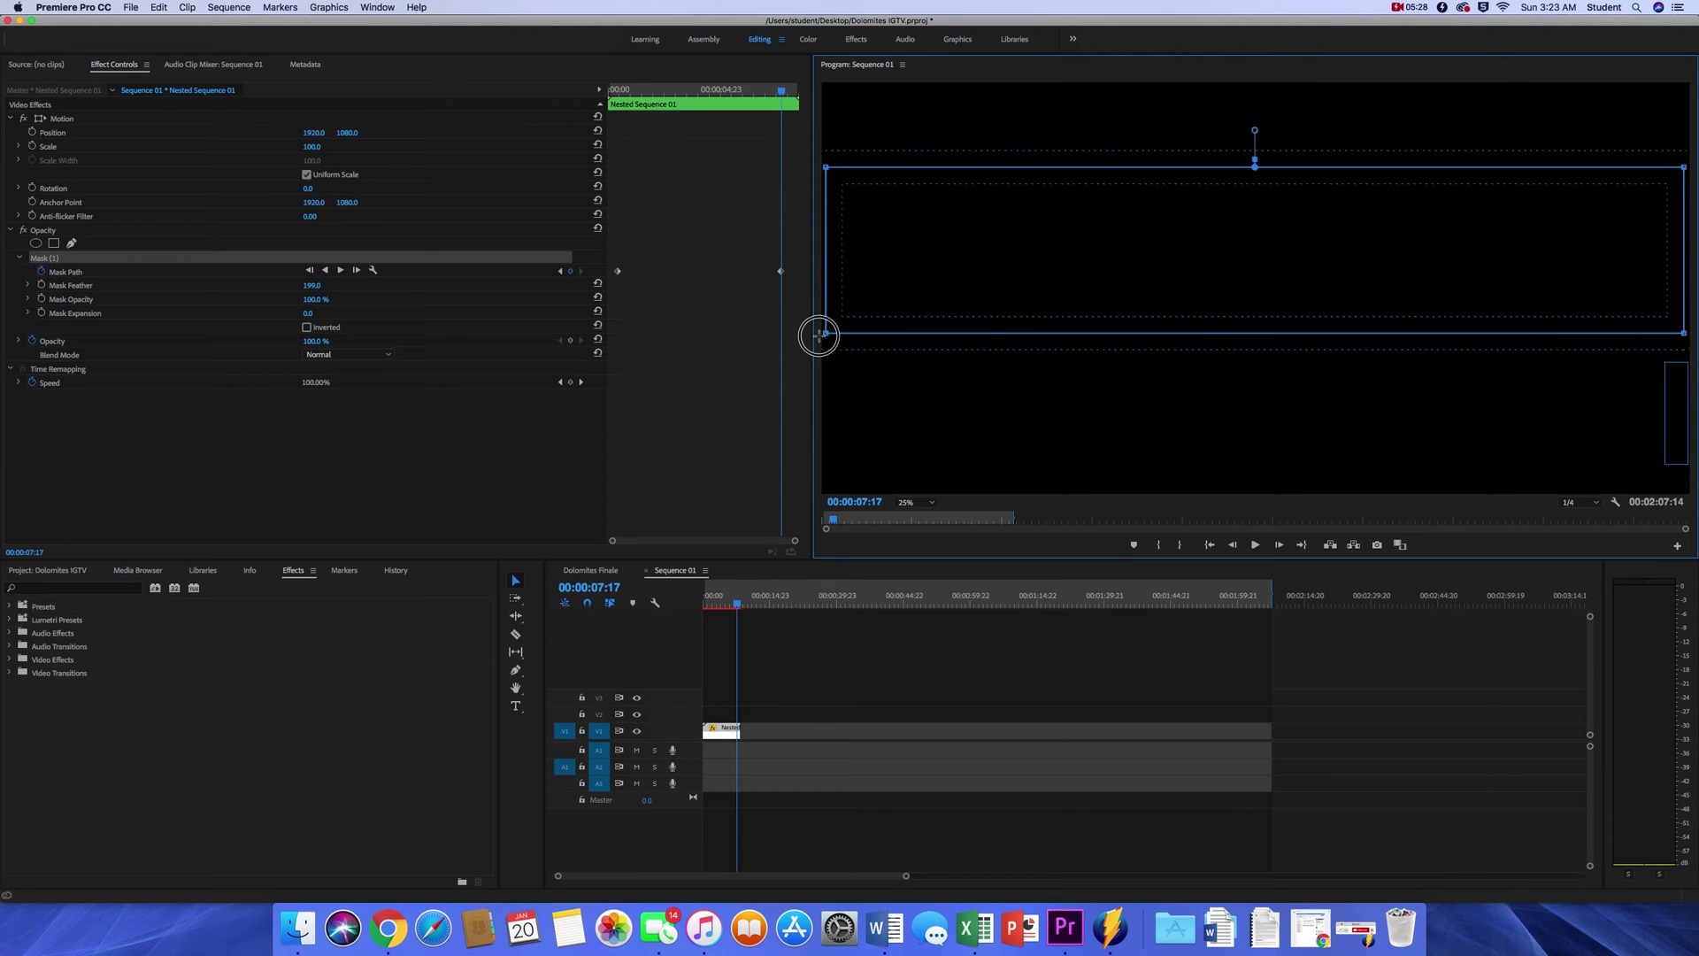
pyautogui.moveTo(820, 335); pyautogui.dragTo(823, 410)
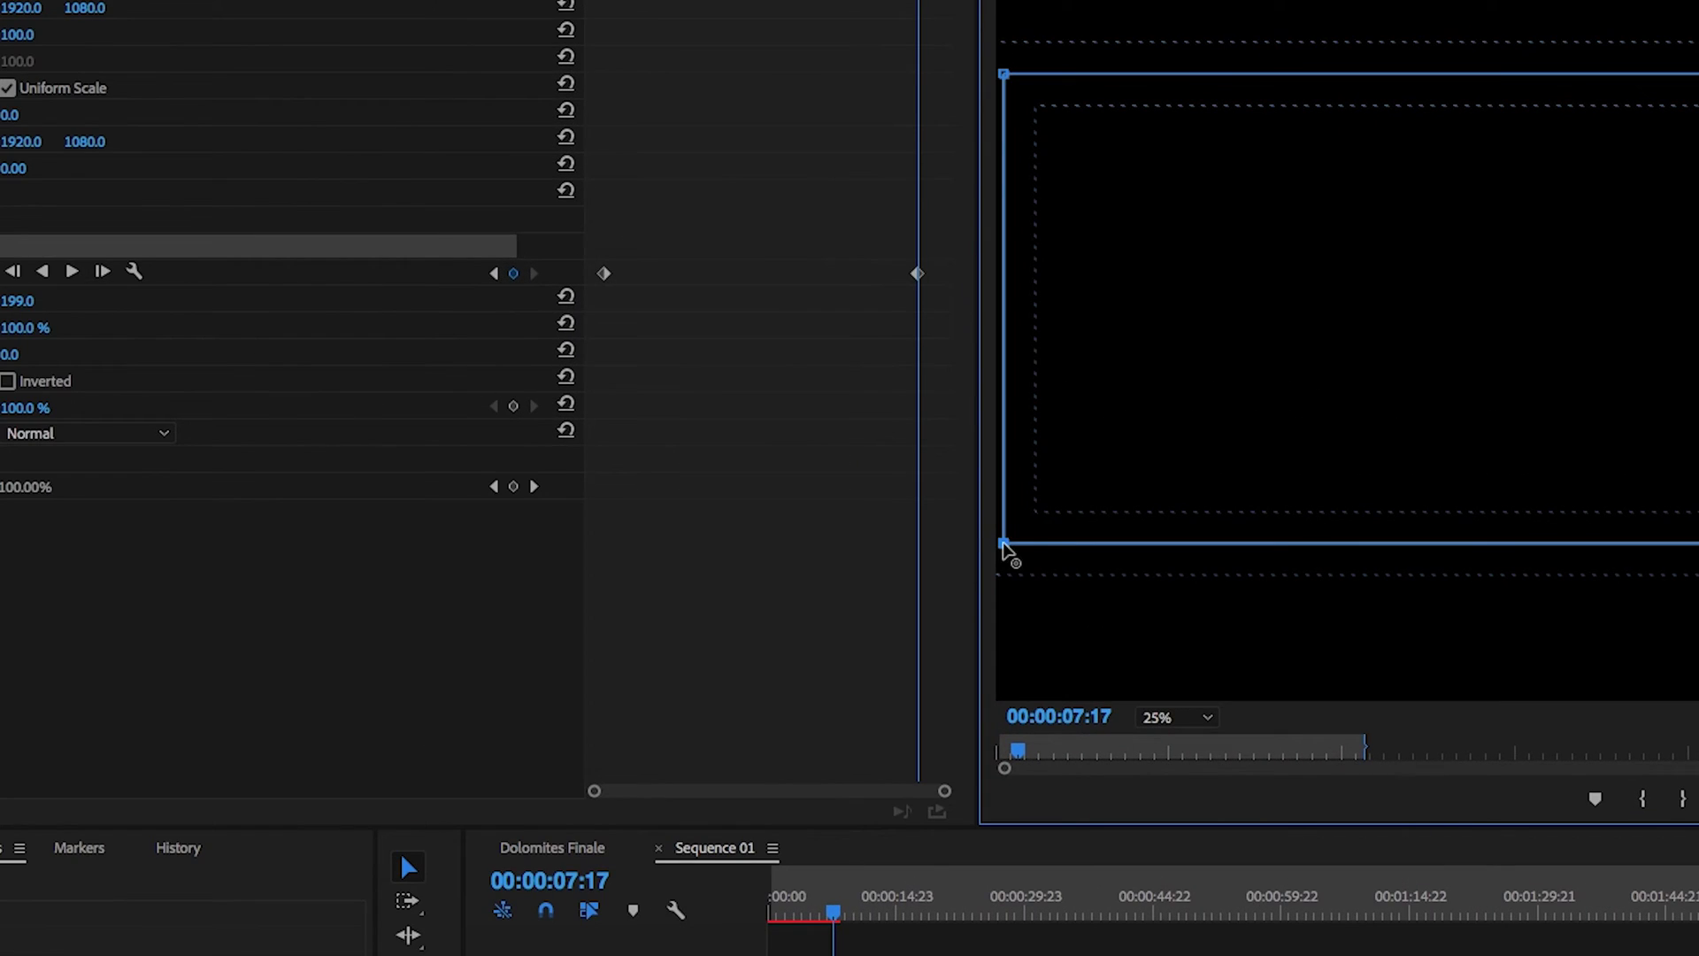
pyautogui.click(948, 277)
pyautogui.click(554, 281)
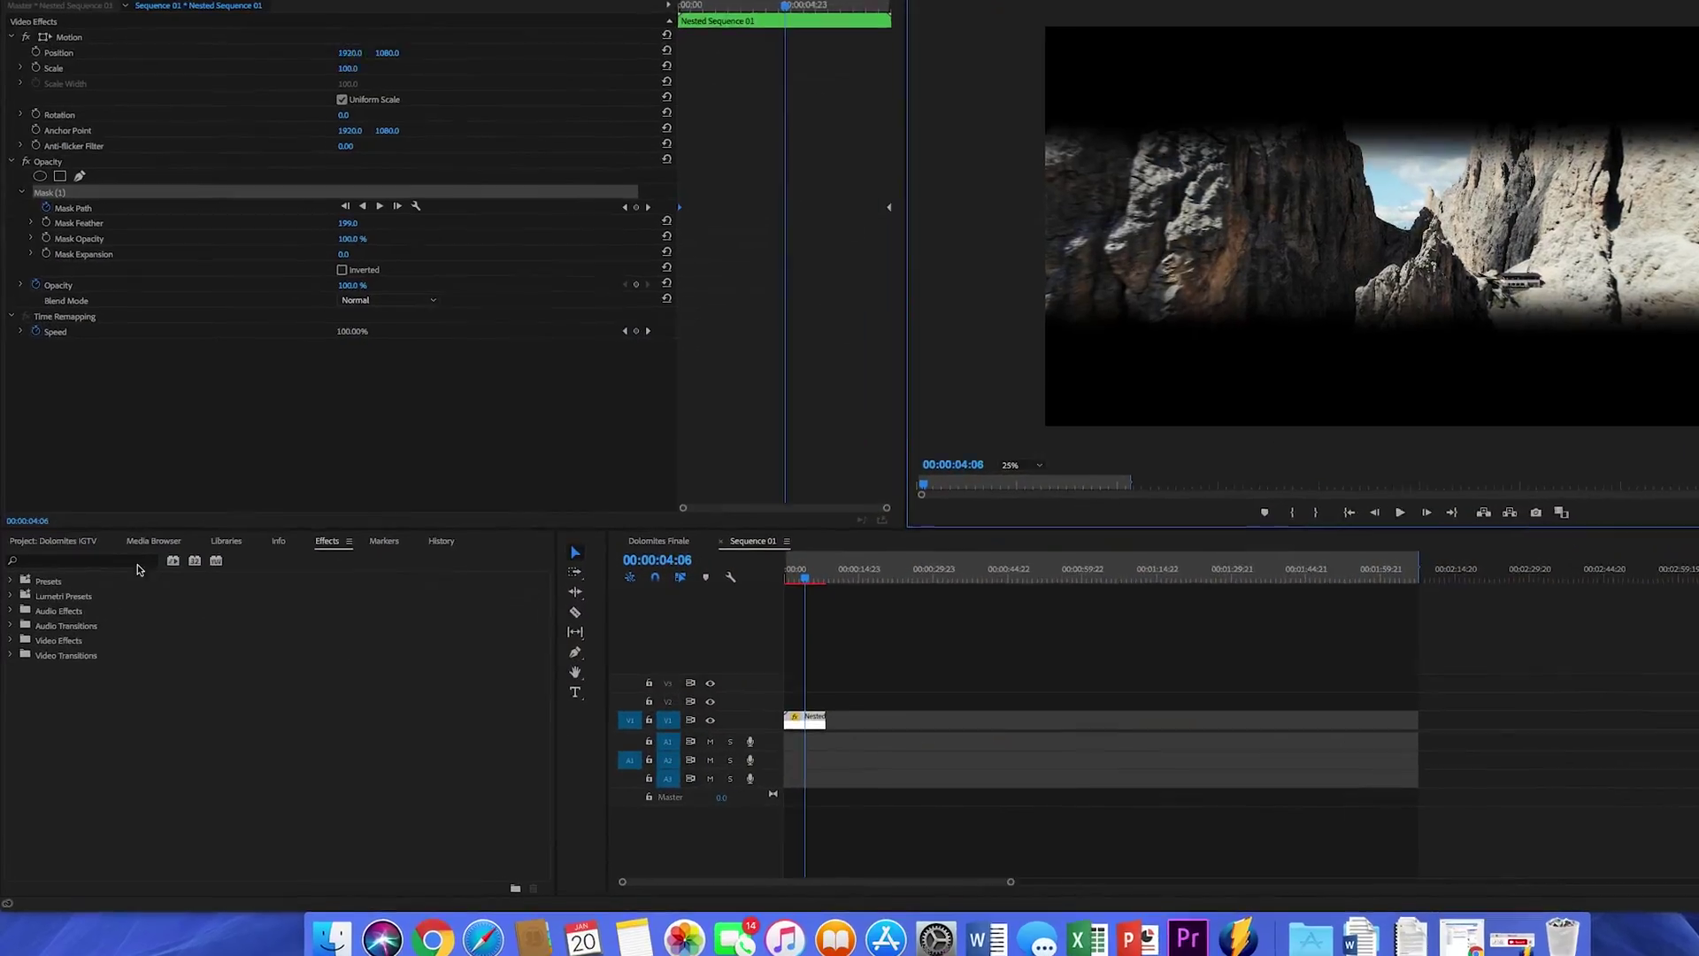
# Step: Search 'lume' in Effects, preview Monochrome looks, and apply Monochrome Punch to the Nested clip
pyautogui.click(80, 588)
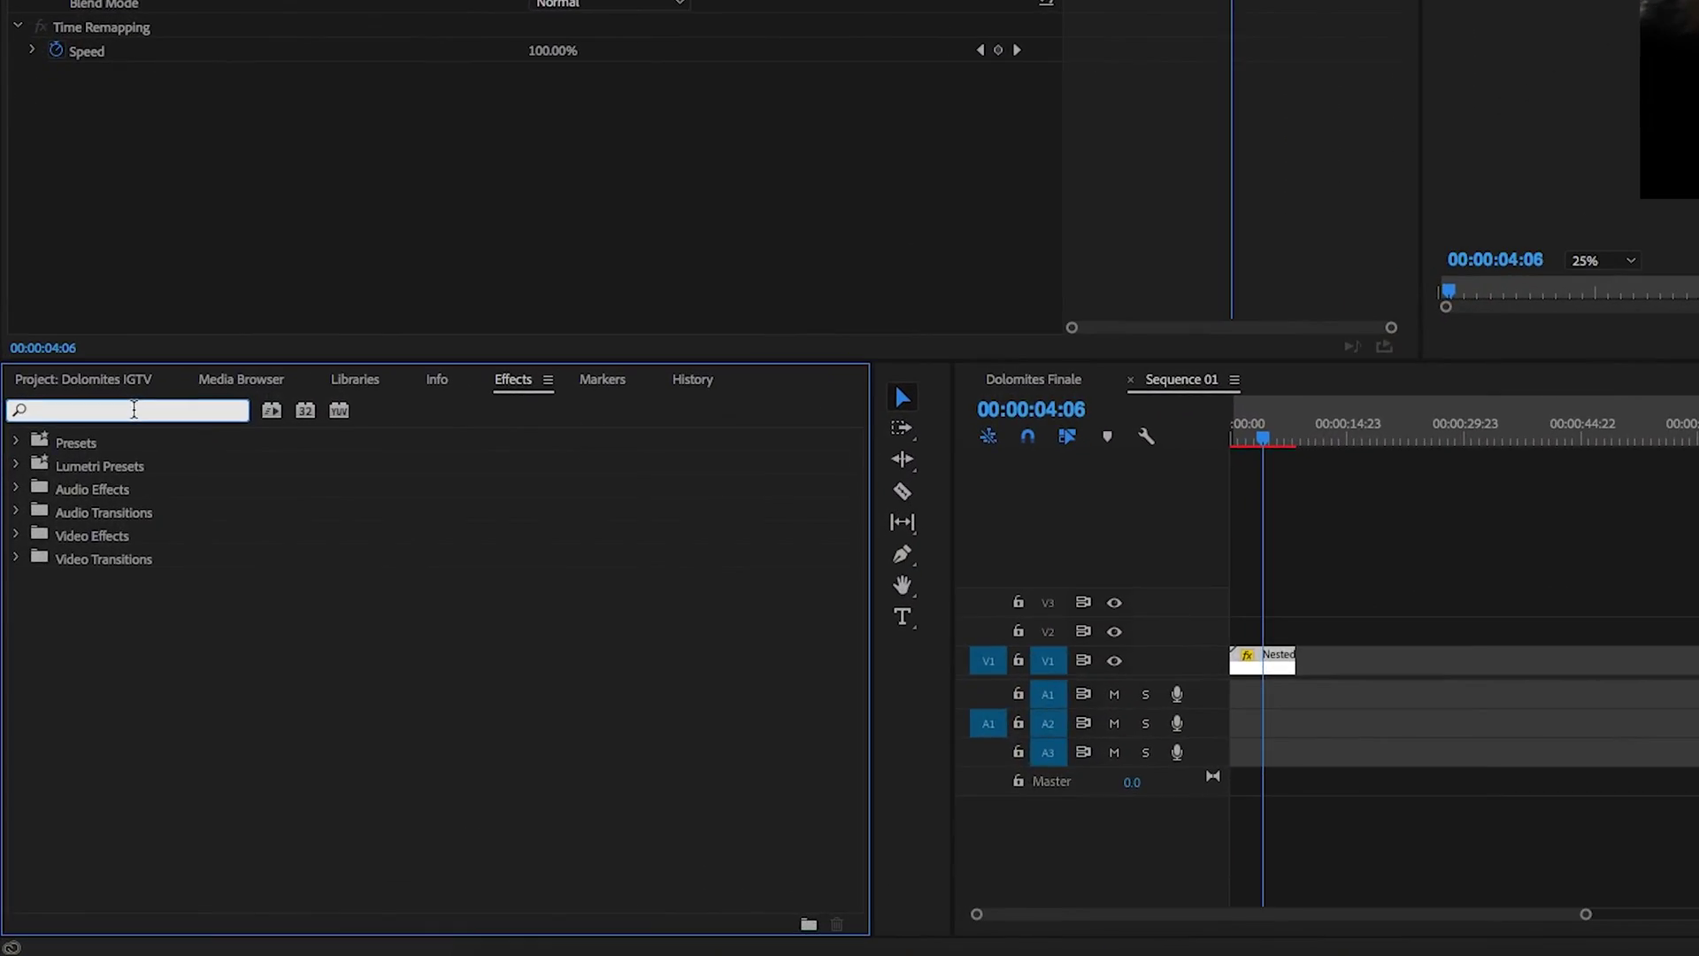
pyautogui.write('lumetri')
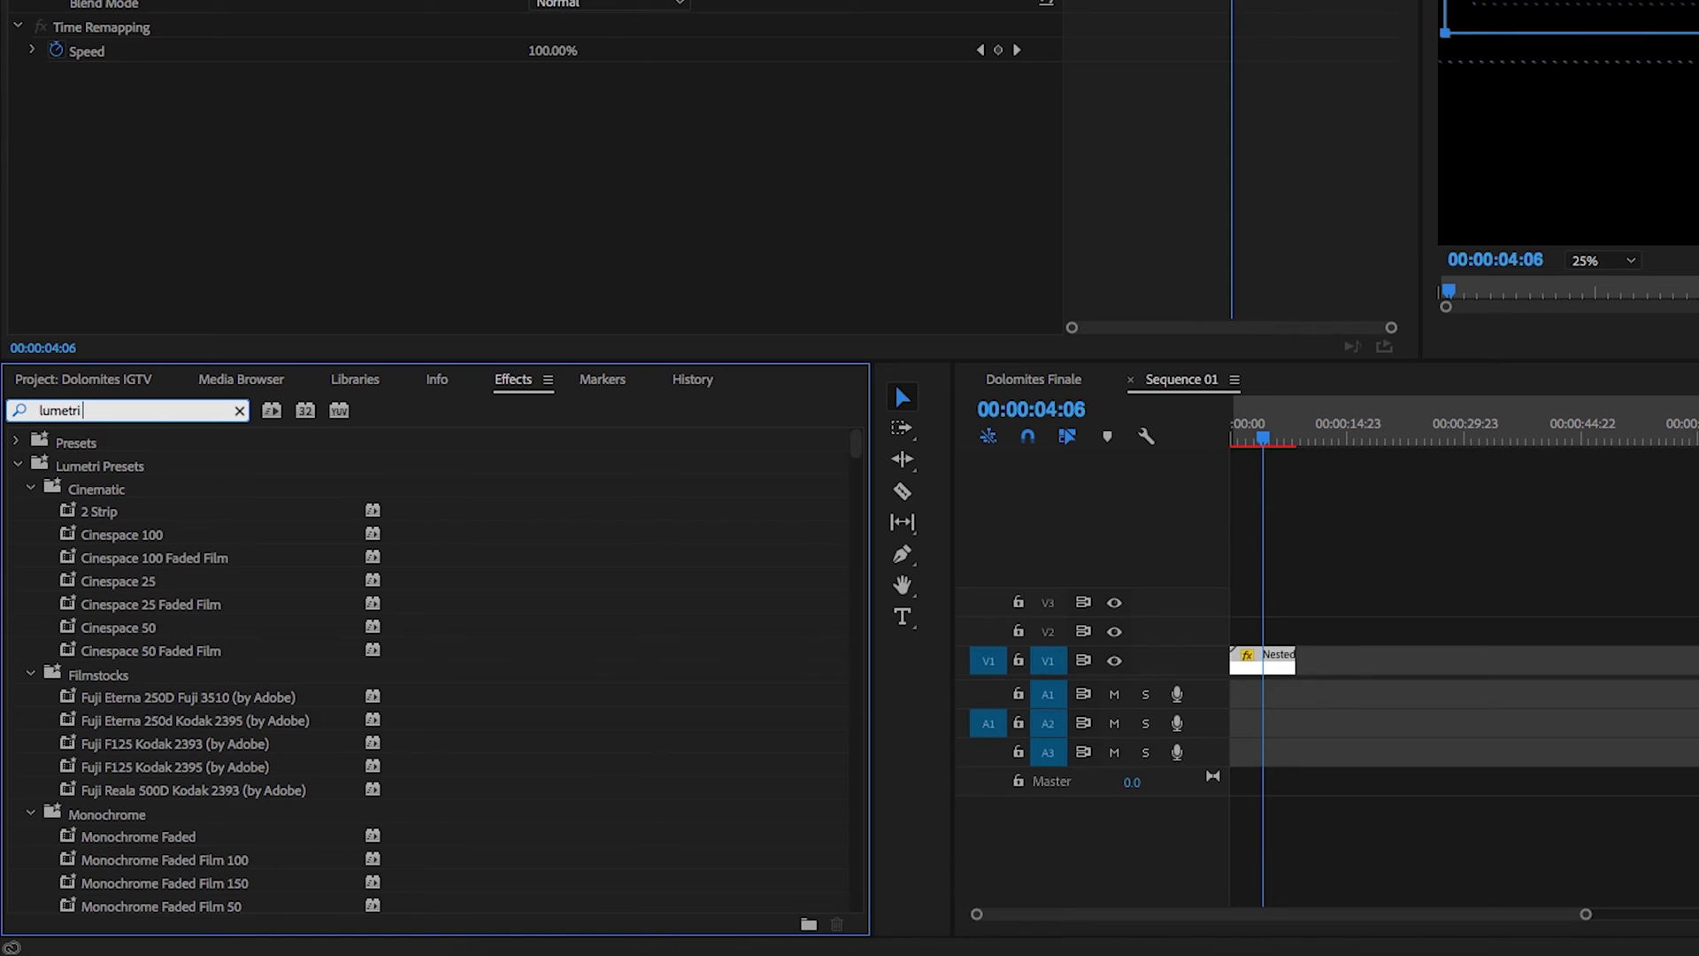
pyautogui.scroll(-8, 185, 644)
pyautogui.scroll(4, 183, 632)
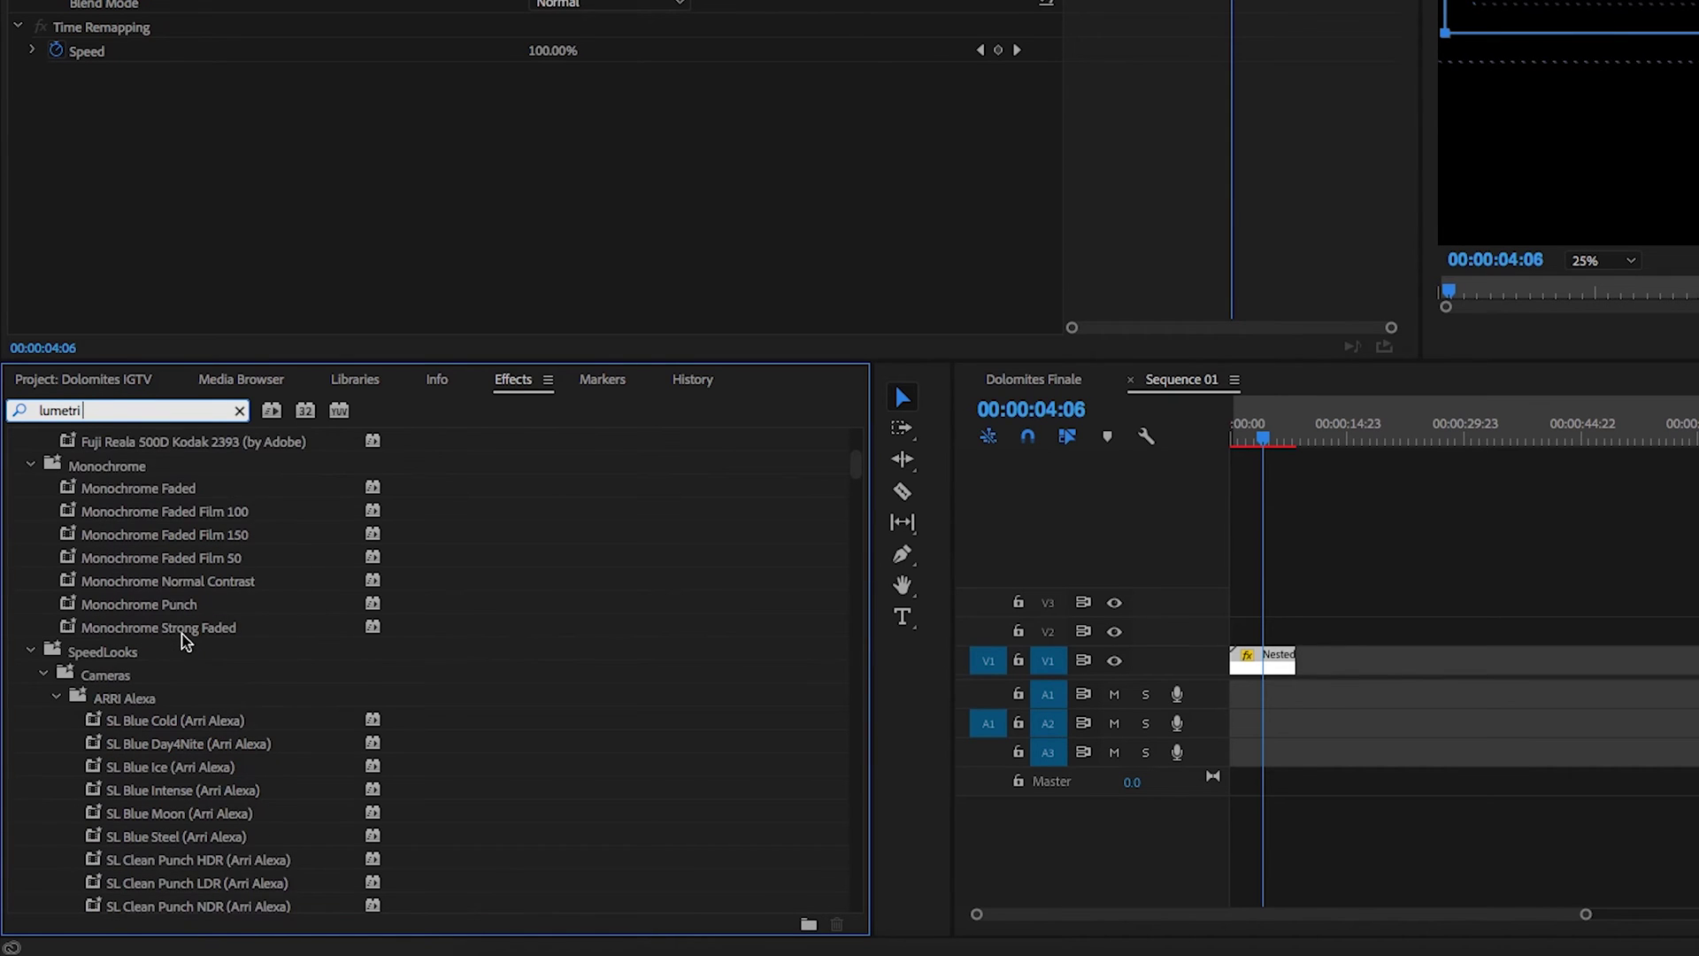
pyautogui.click(178, 510)
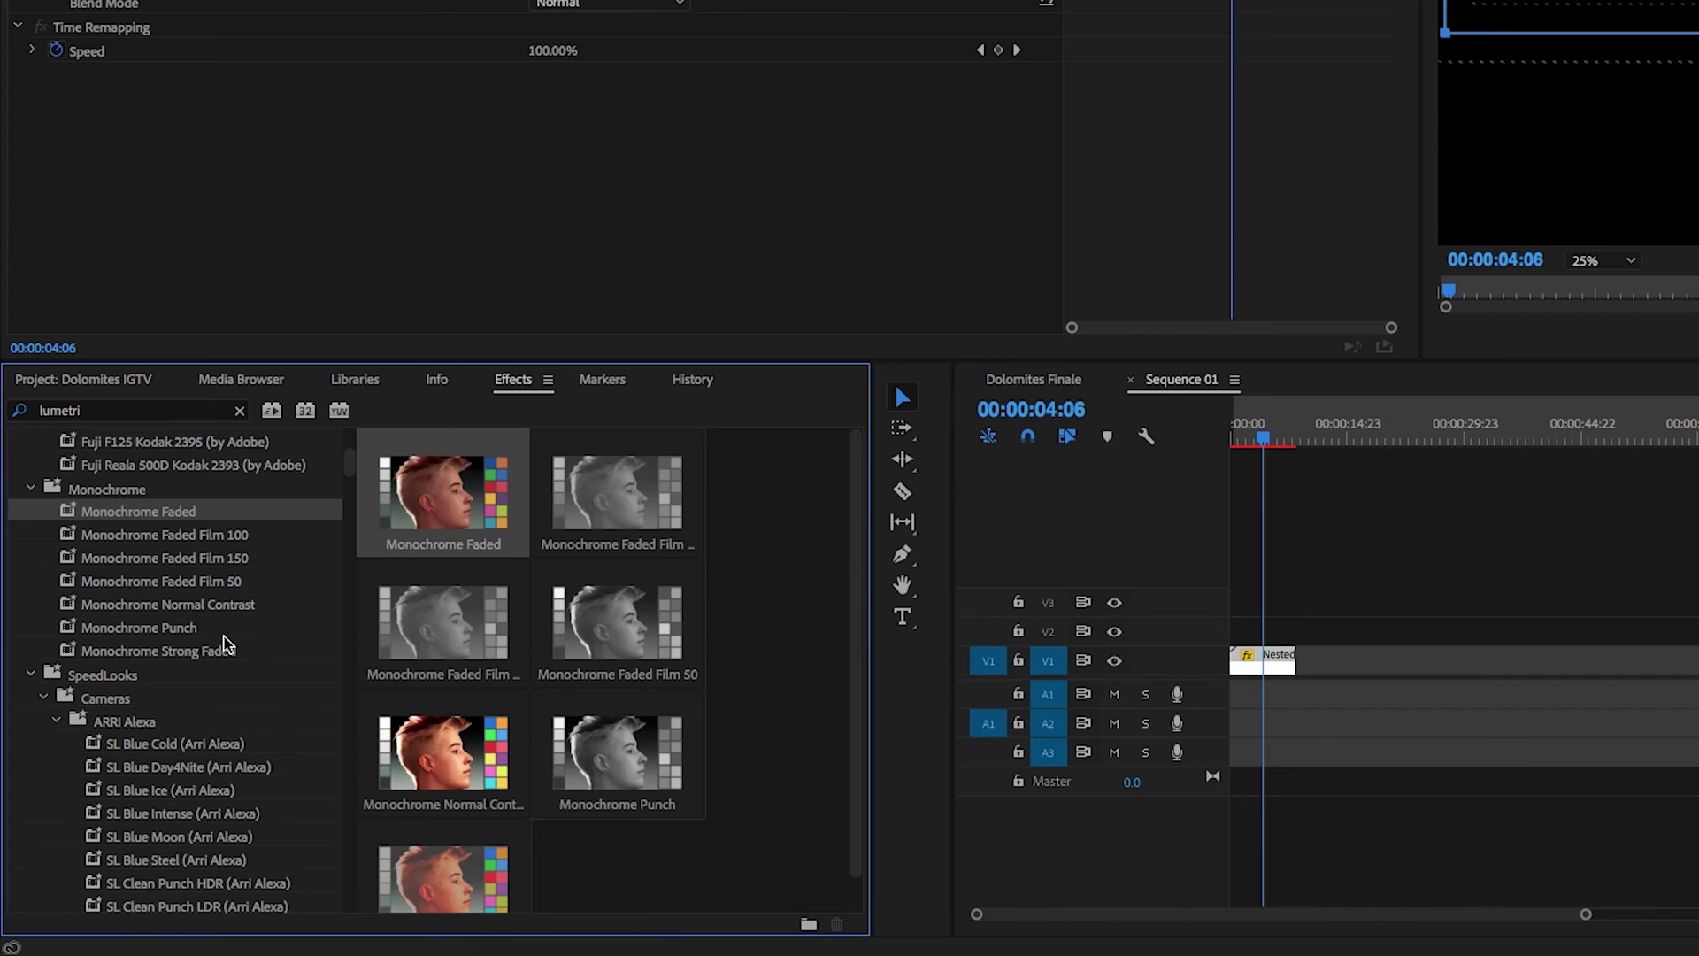
pyautogui.click(641, 487)
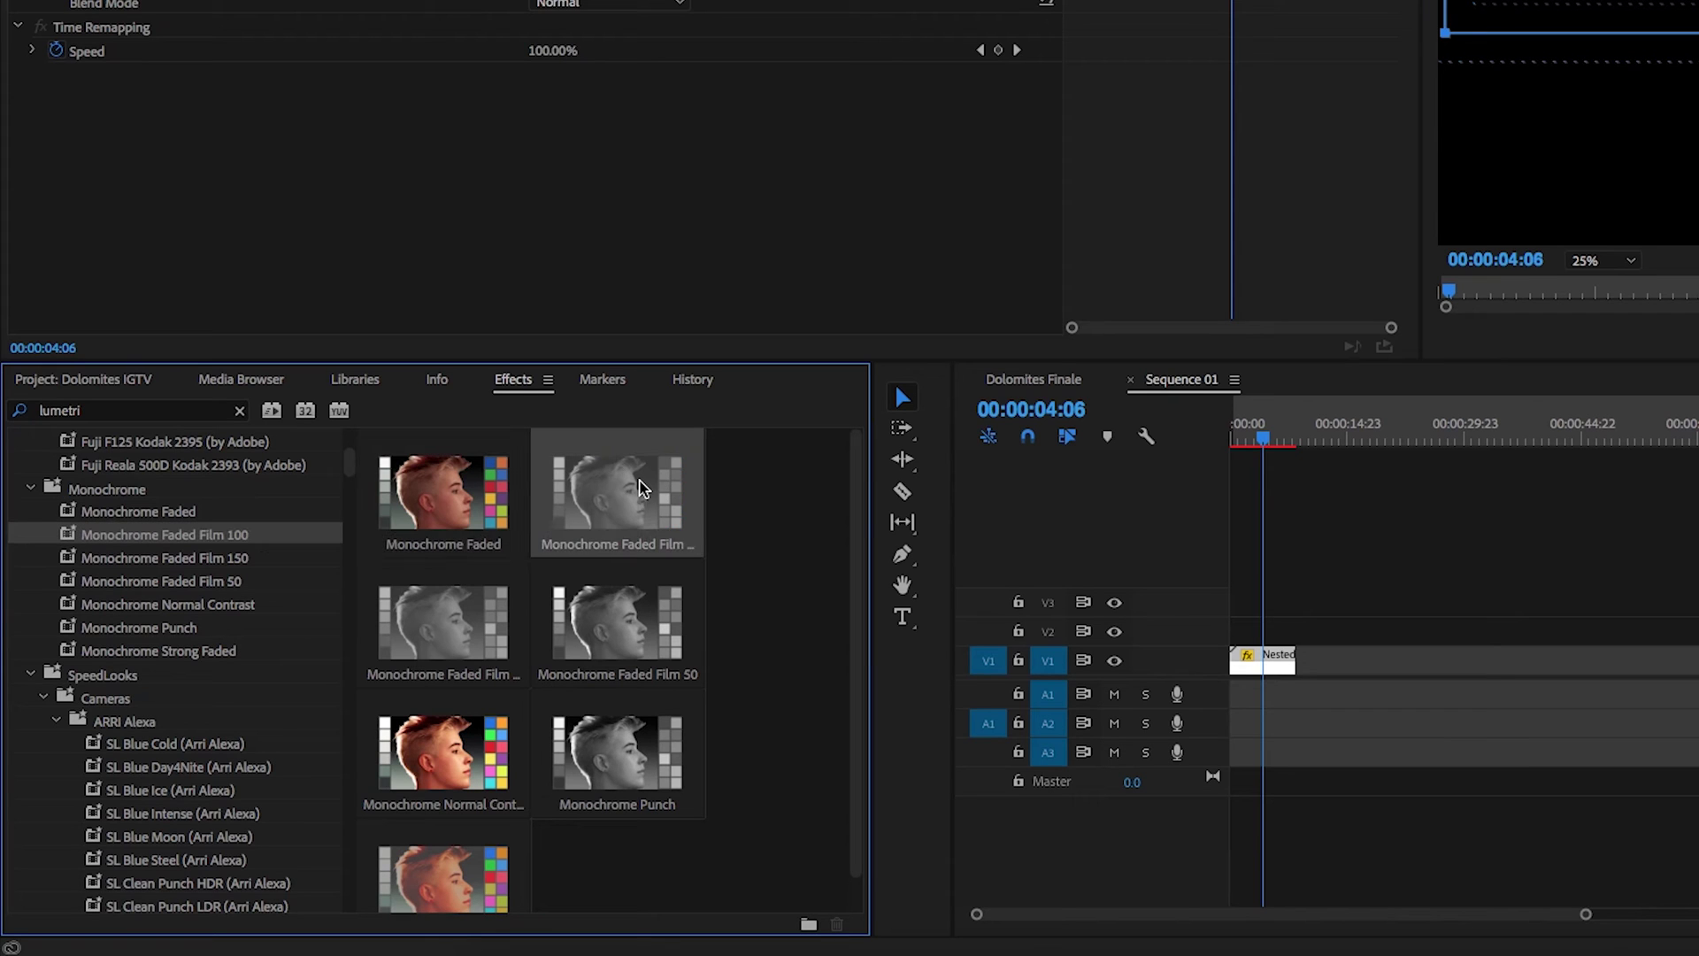
pyautogui.click(631, 755)
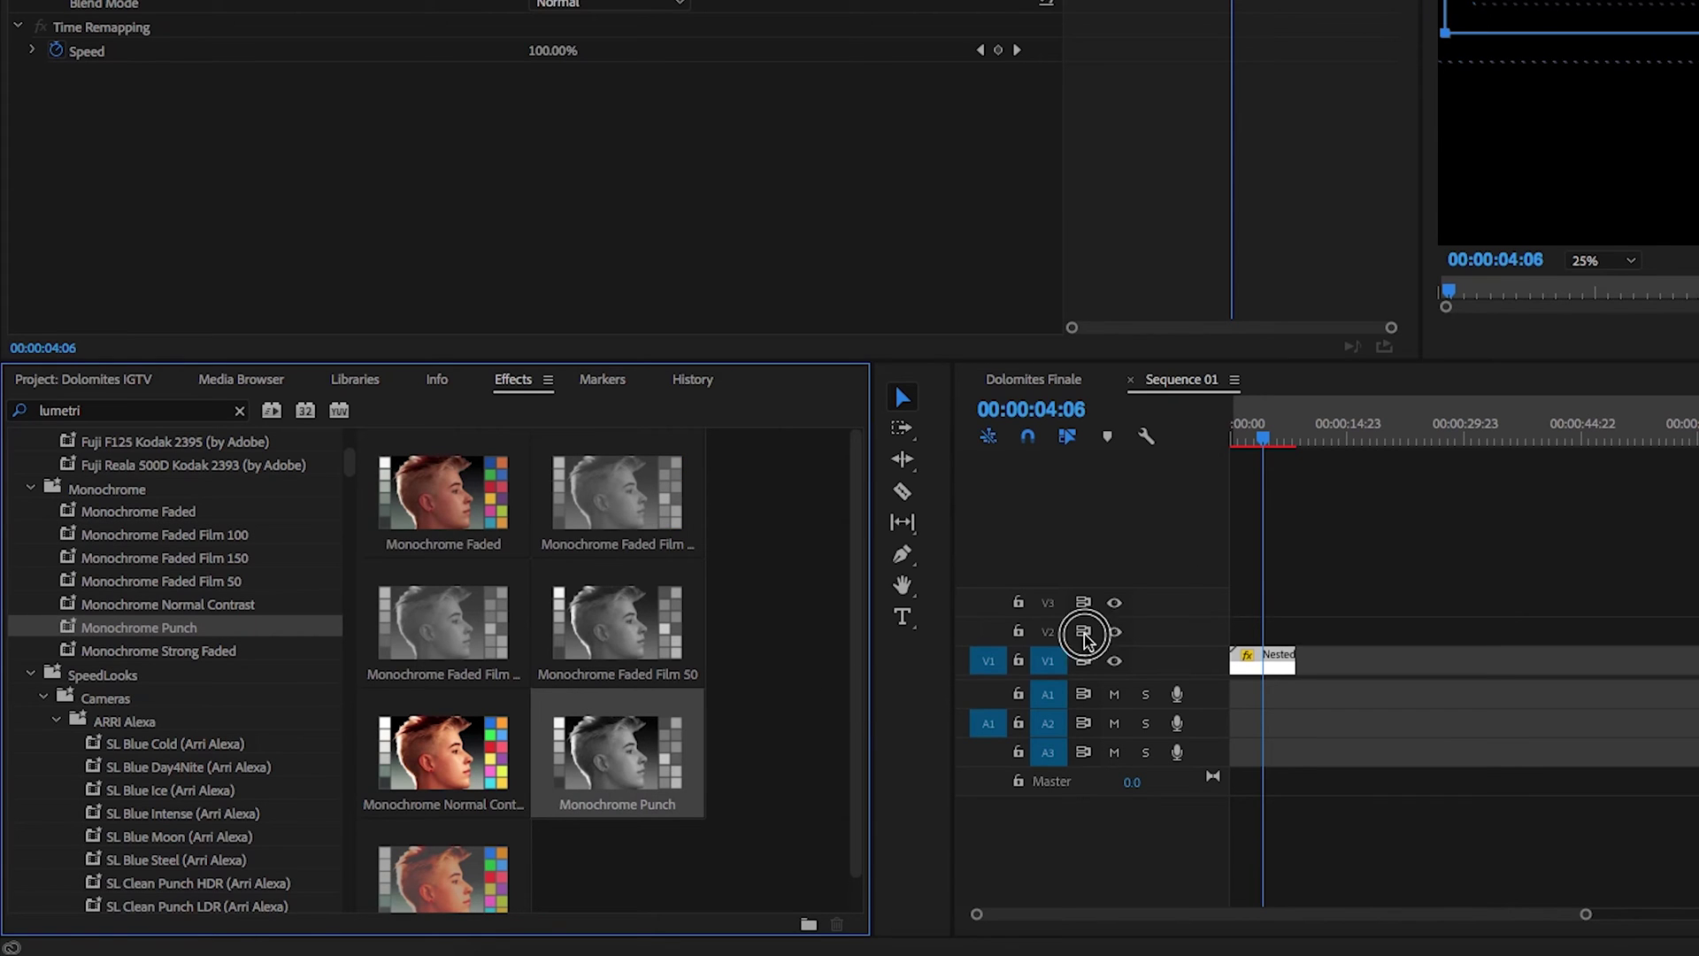
pyautogui.moveTo(1251, 656); pyautogui.dragTo(1256, 662)
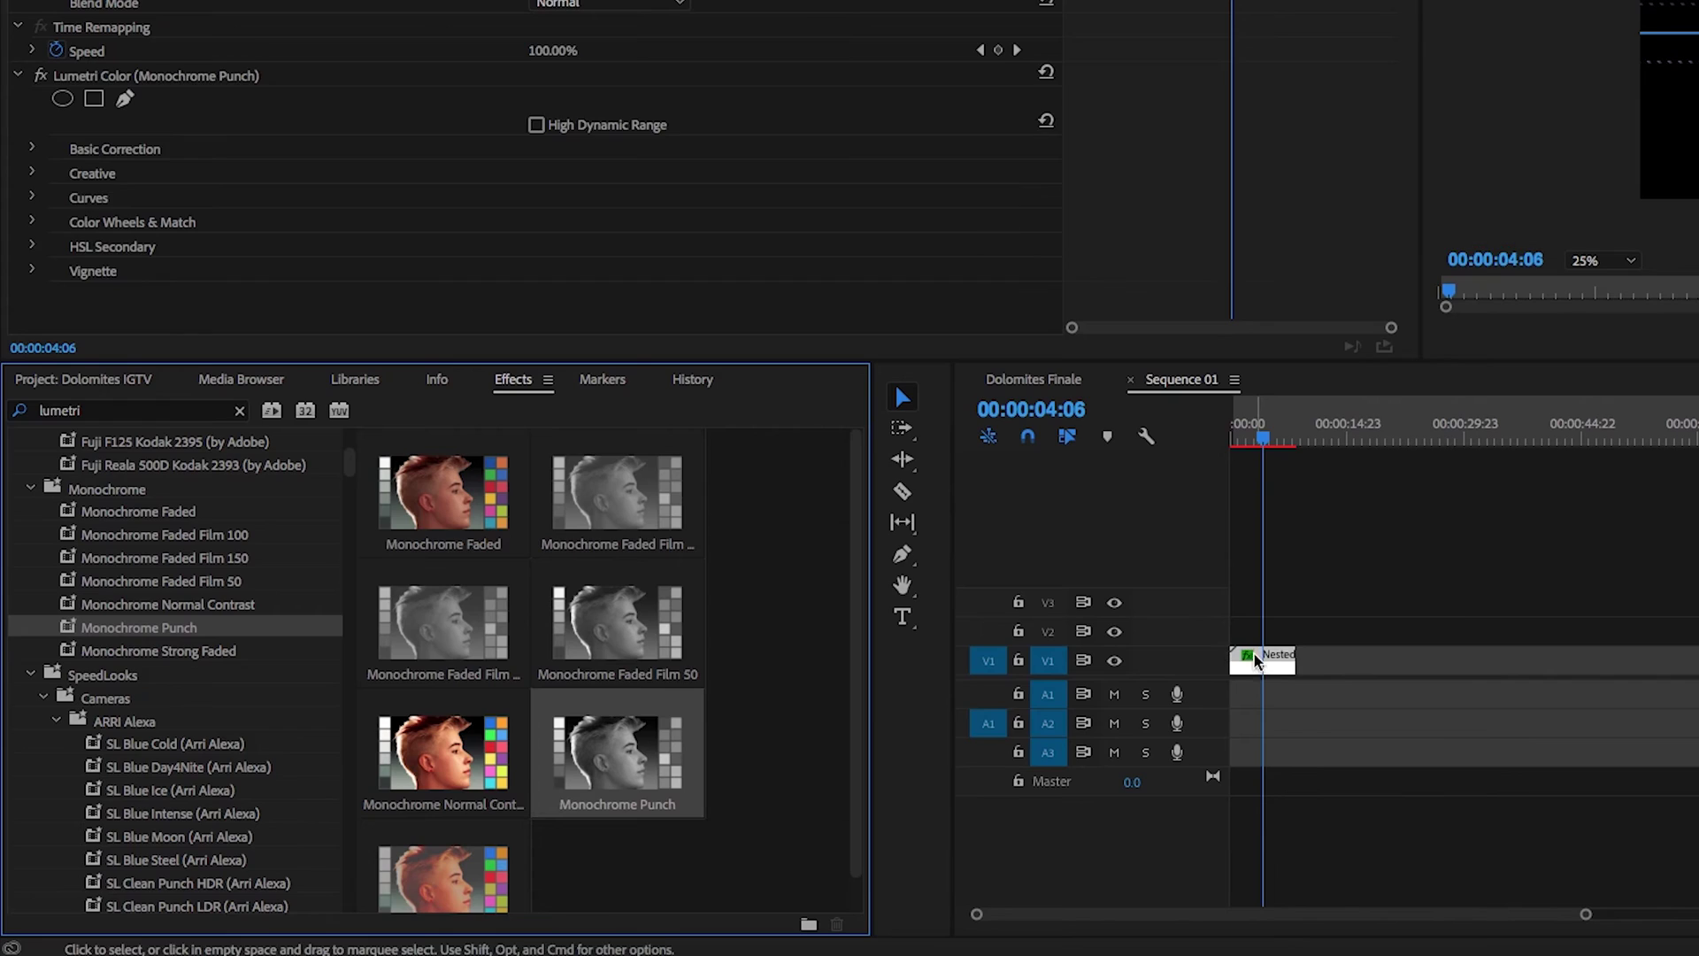
pyautogui.click(1246, 431)
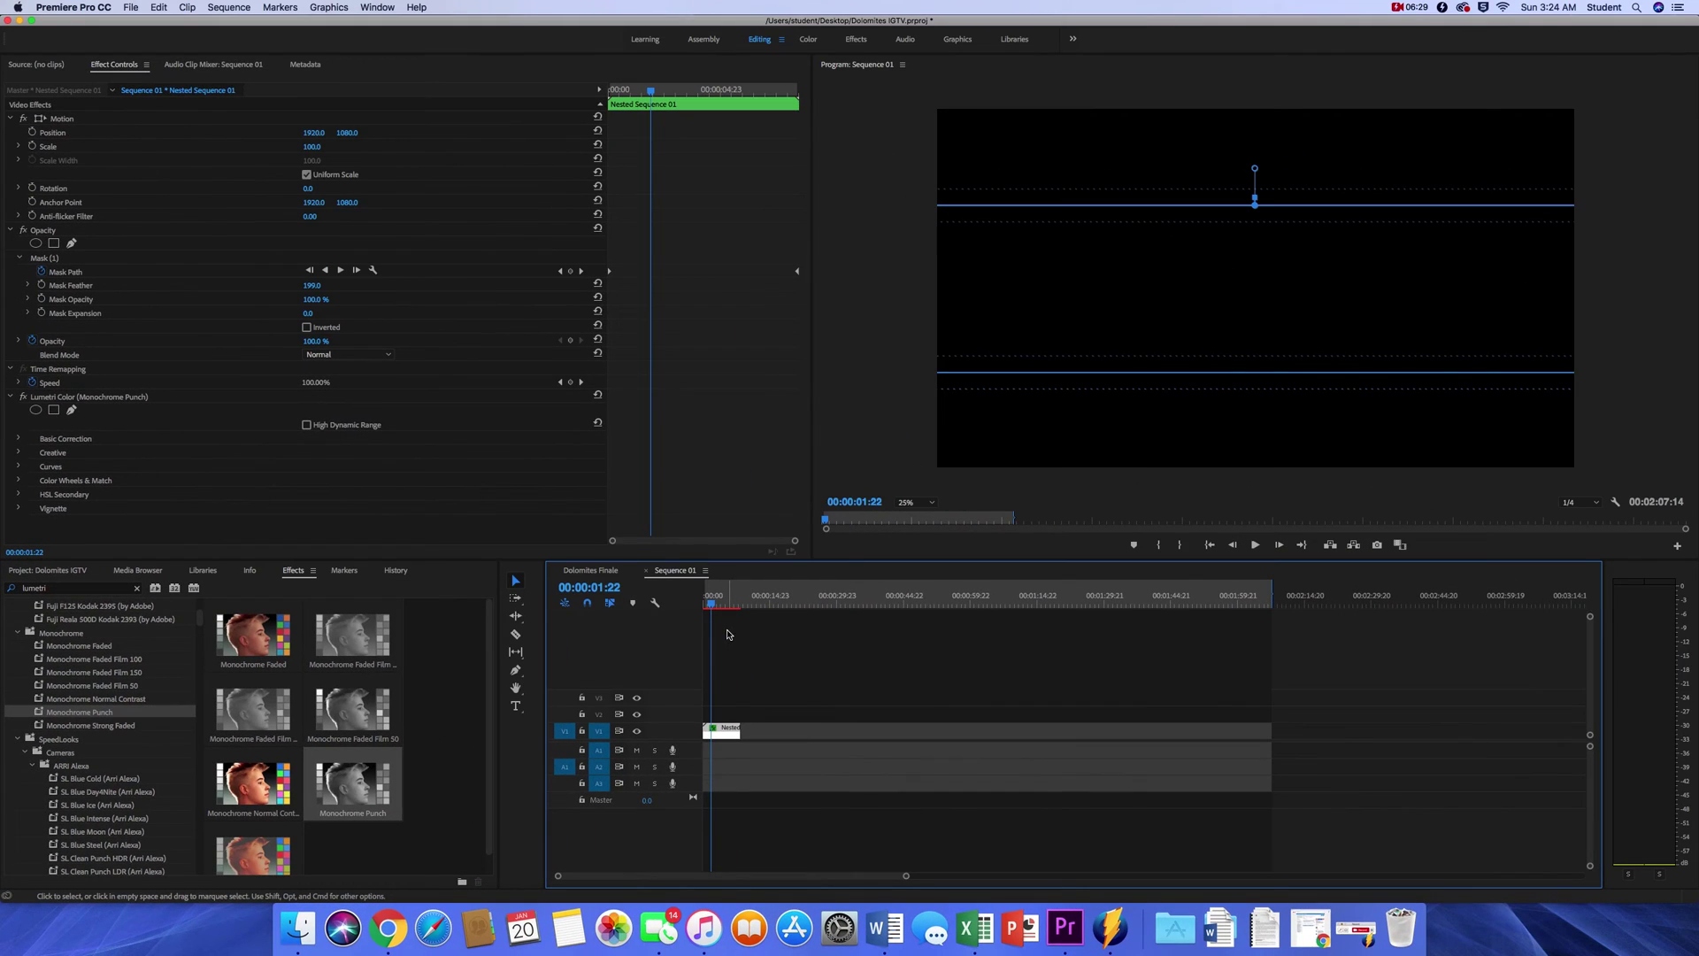